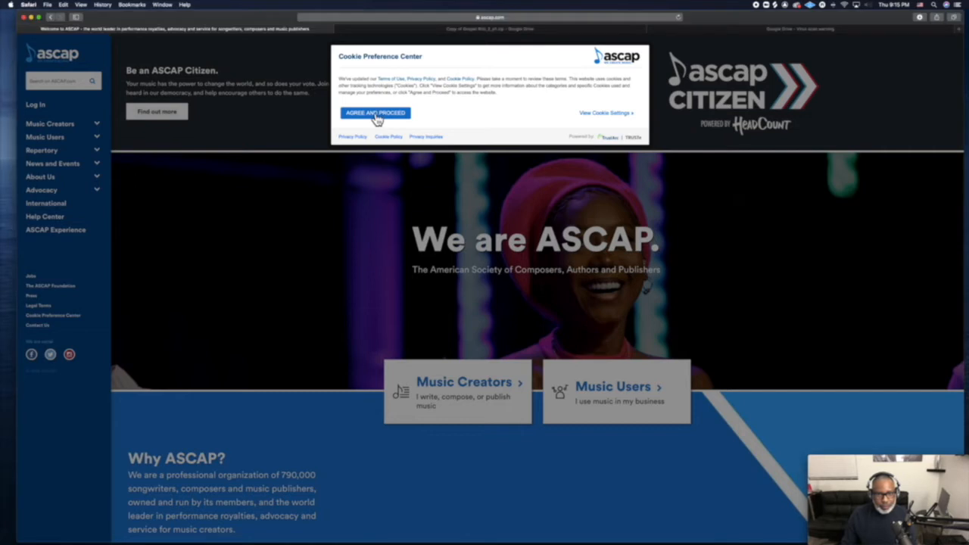
Accept the cookies, log in as a music creator, and start a new work registration.
click(375, 113)
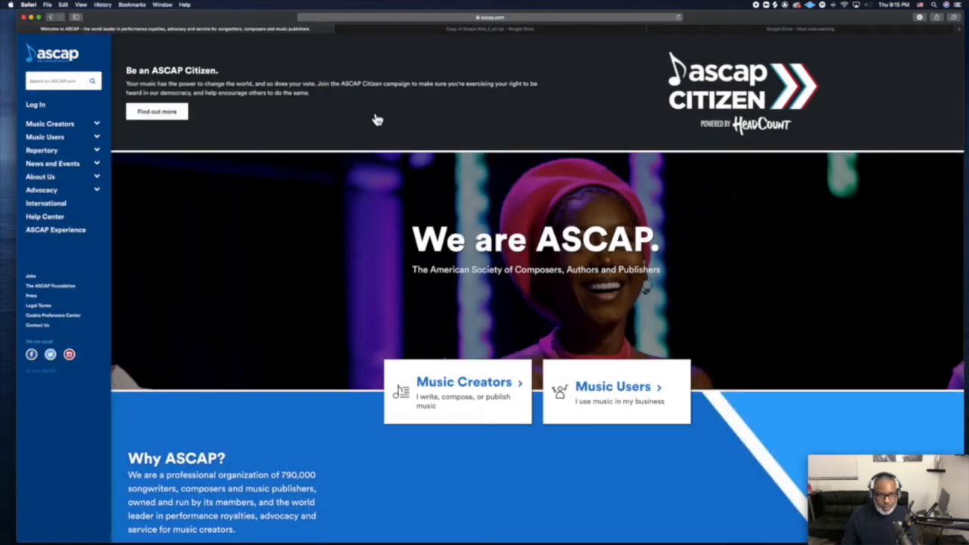
click(37, 105)
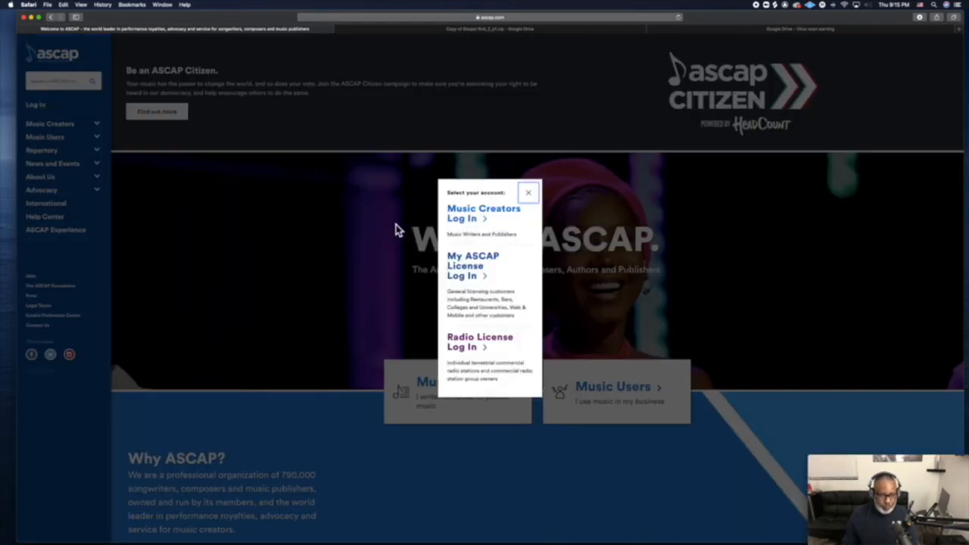
click(459, 212)
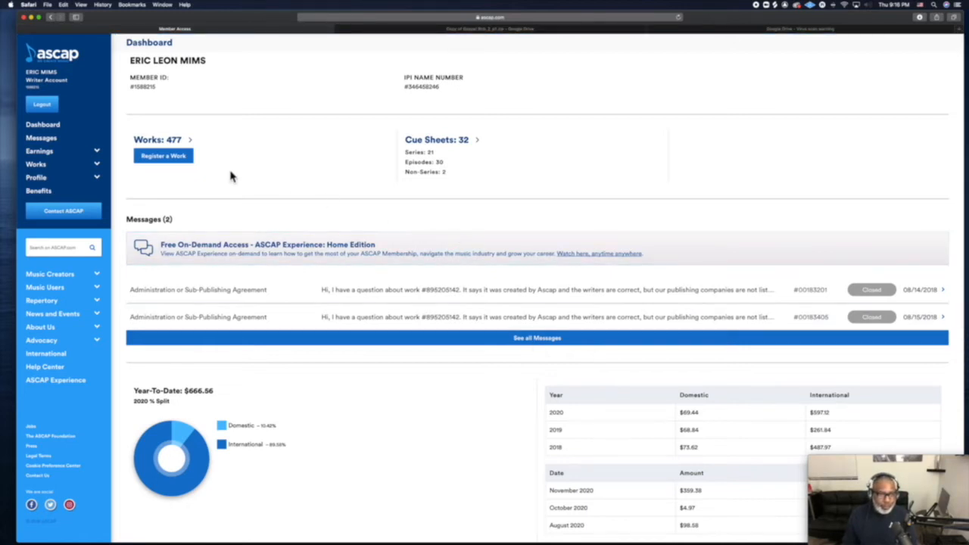
click(164, 157)
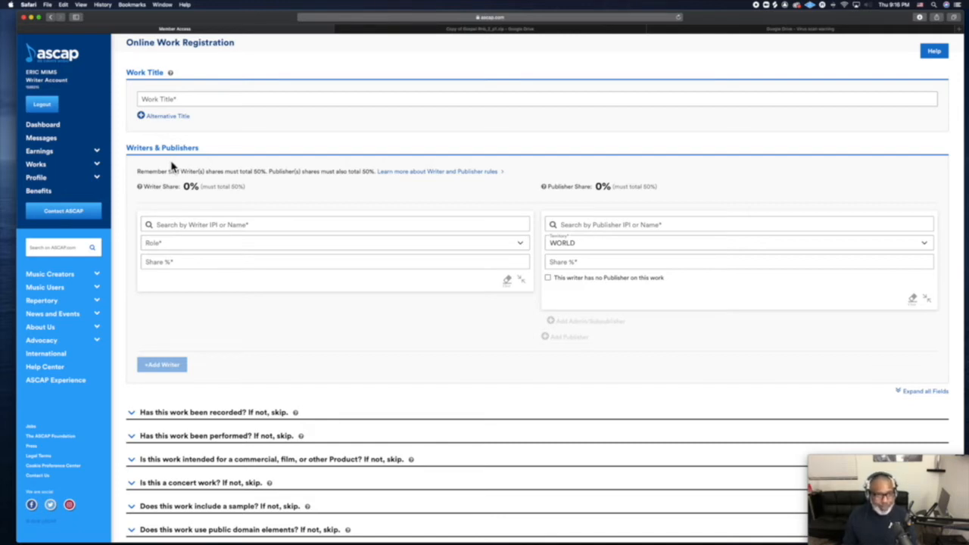
Enter 'Cloud Music' as the work title.
click(192, 98)
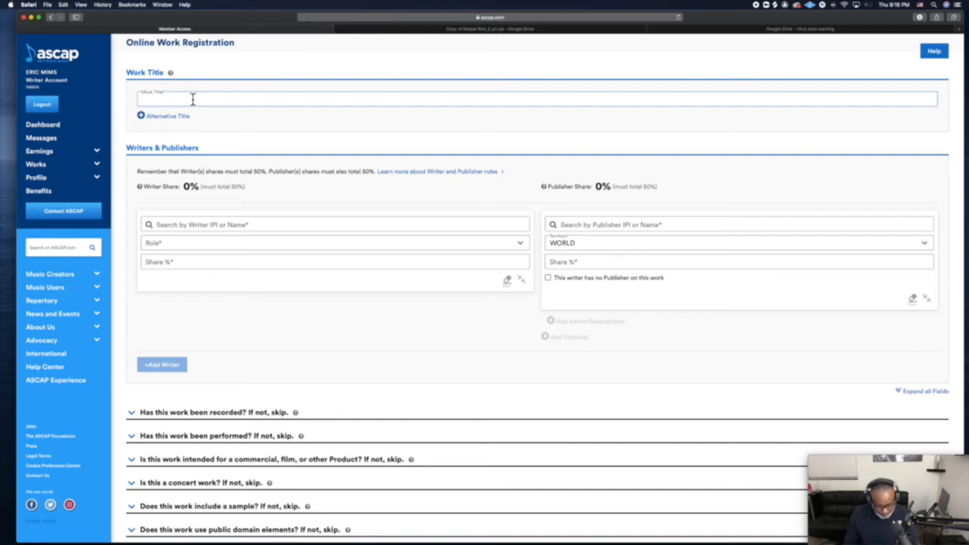
text(Cloud )
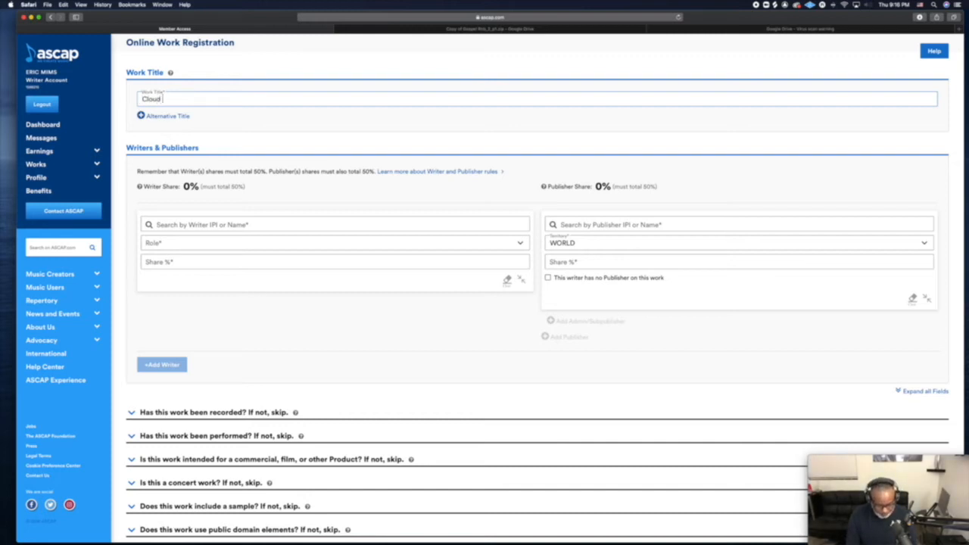
text(Music)
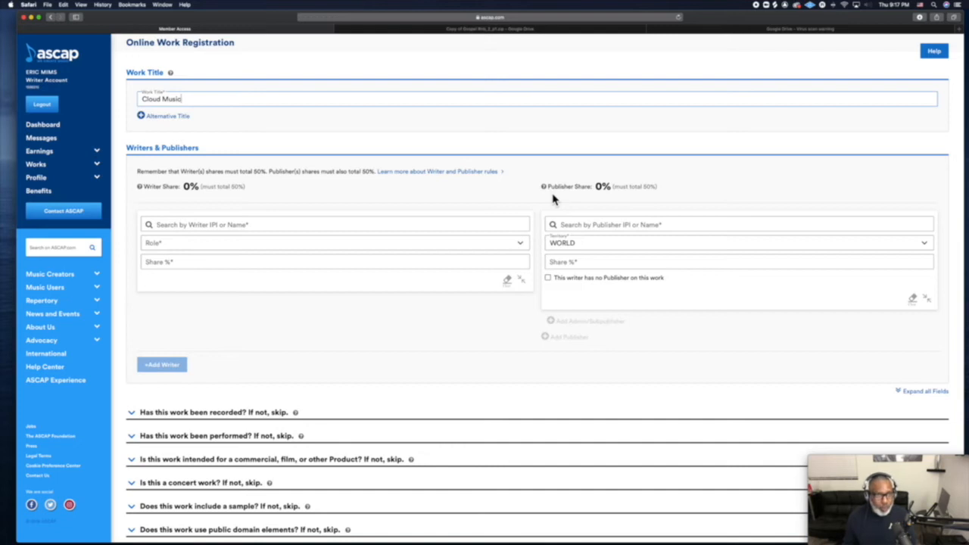
click(368, 226)
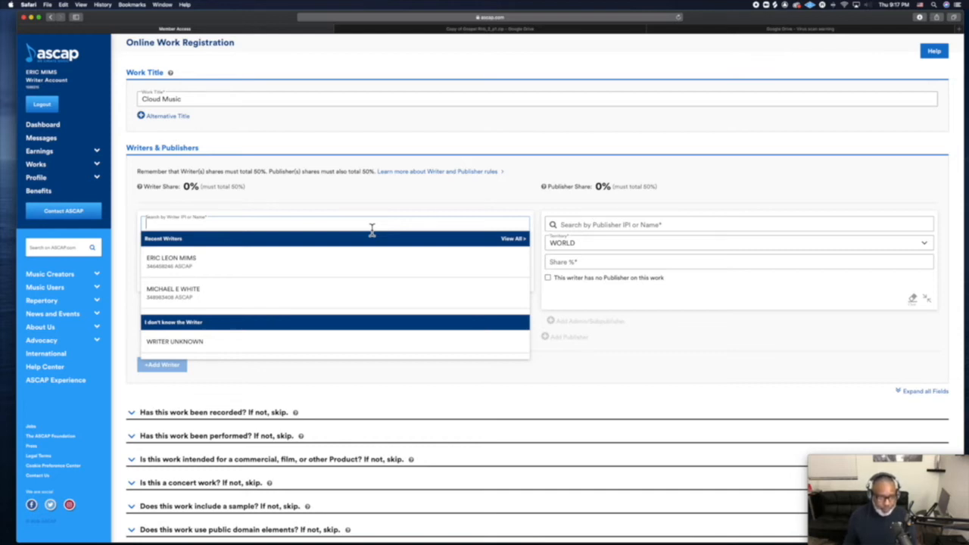
Add yourself from Recent Writers as Composer/Author with a 50% writer share.
click(362, 260)
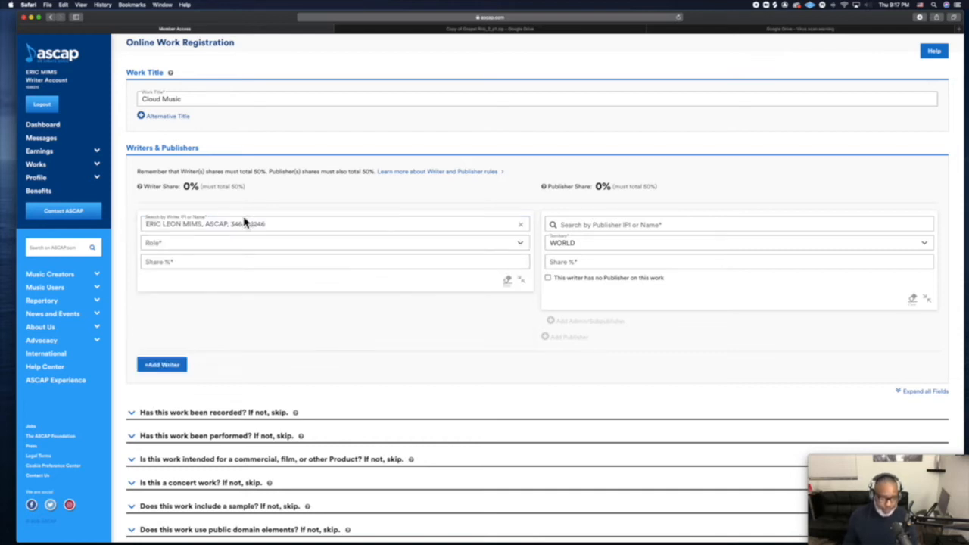
click(261, 243)
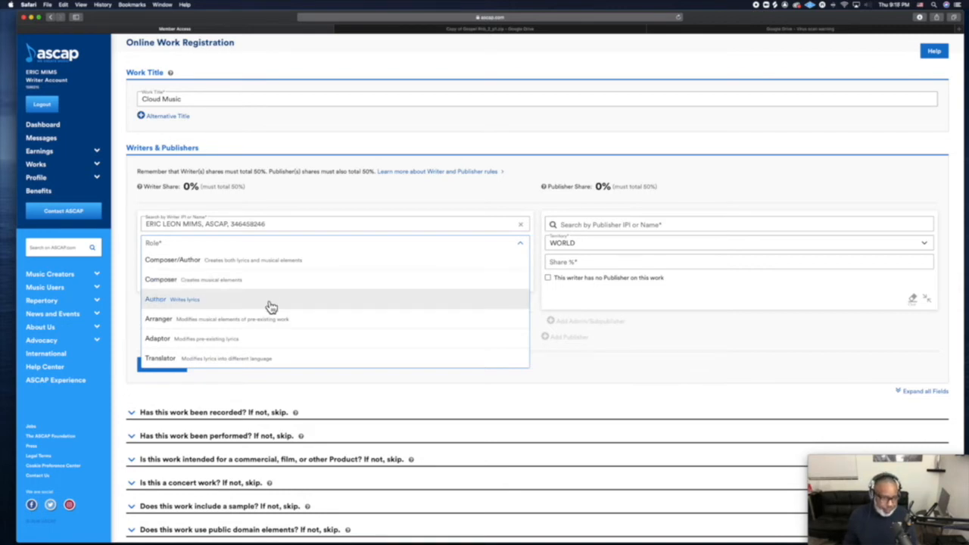
click(250, 269)
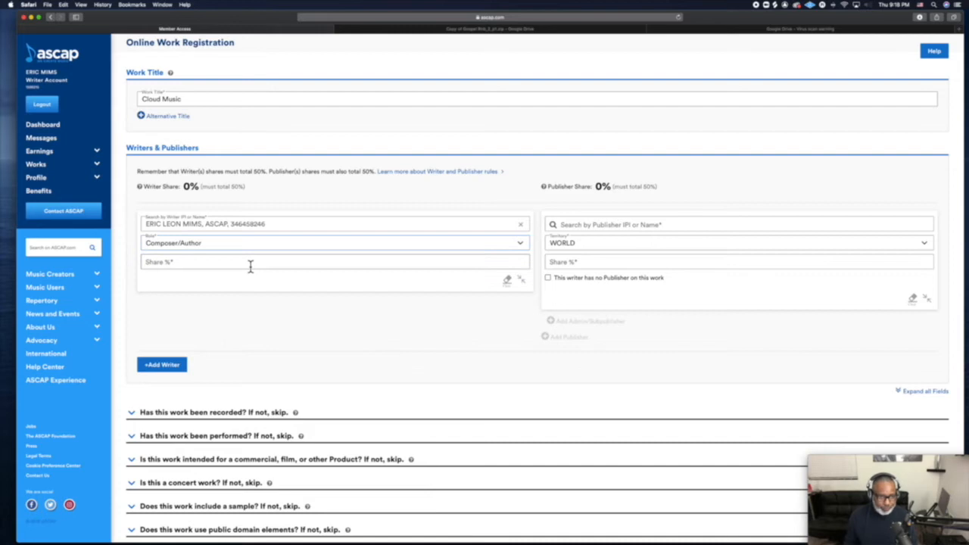
click(207, 259)
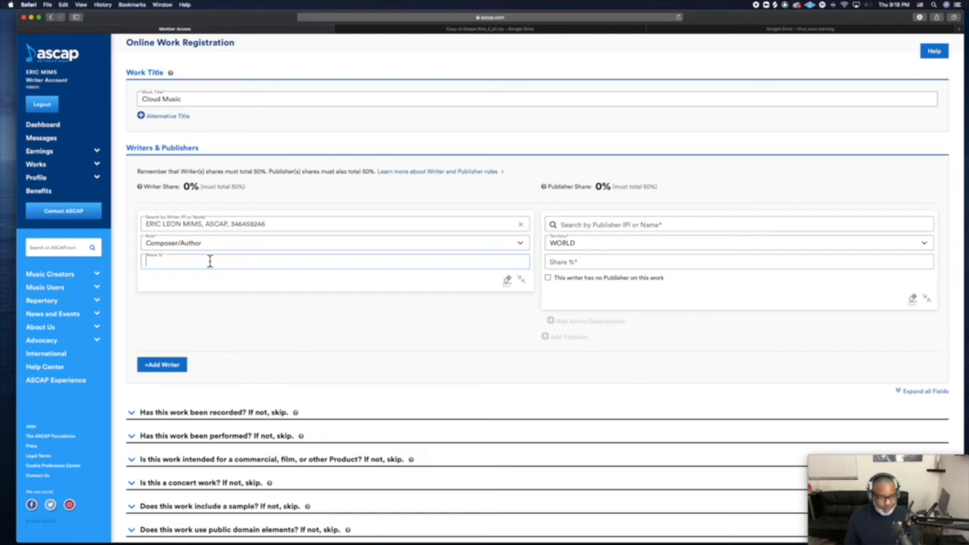
text(50)
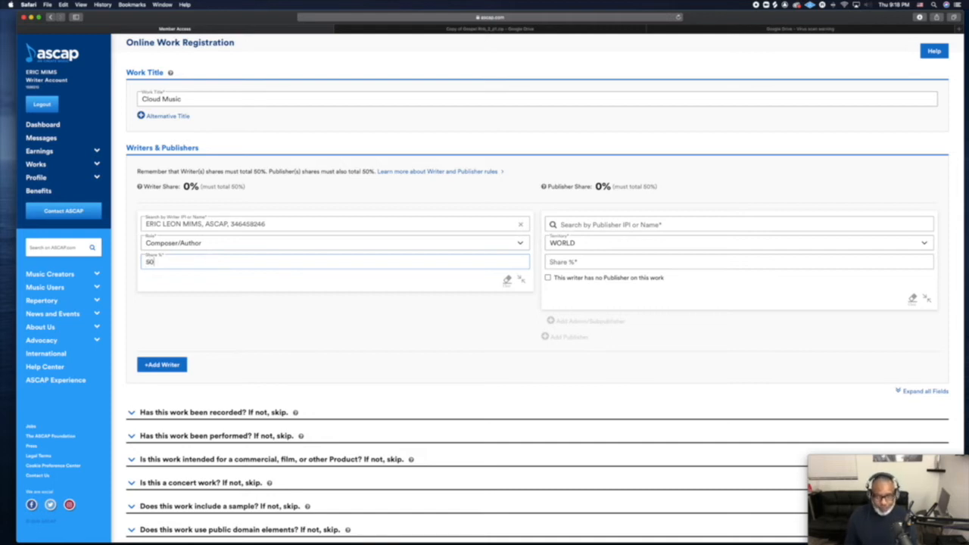
click(702, 227)
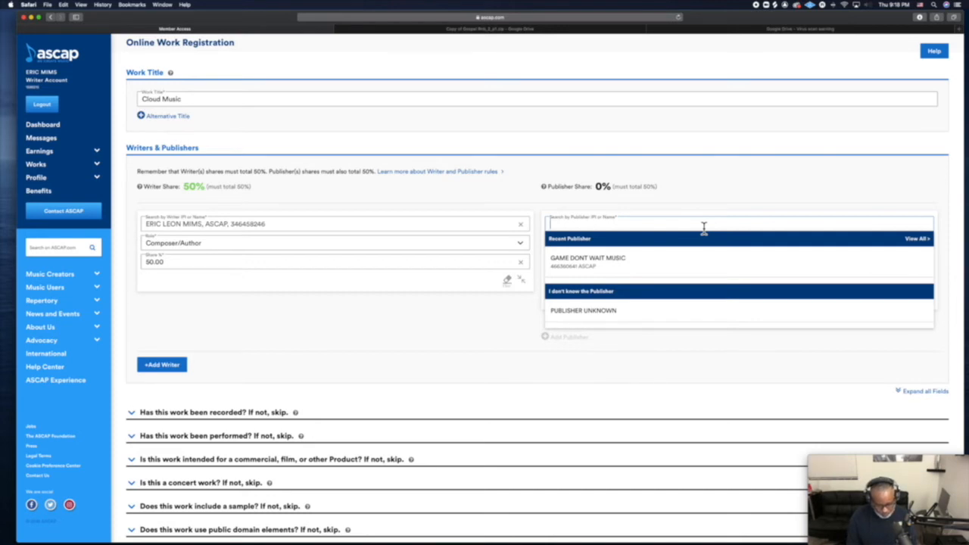
Search publishers for 'Em', view all matches, then go back to the registration form.
text(Em)
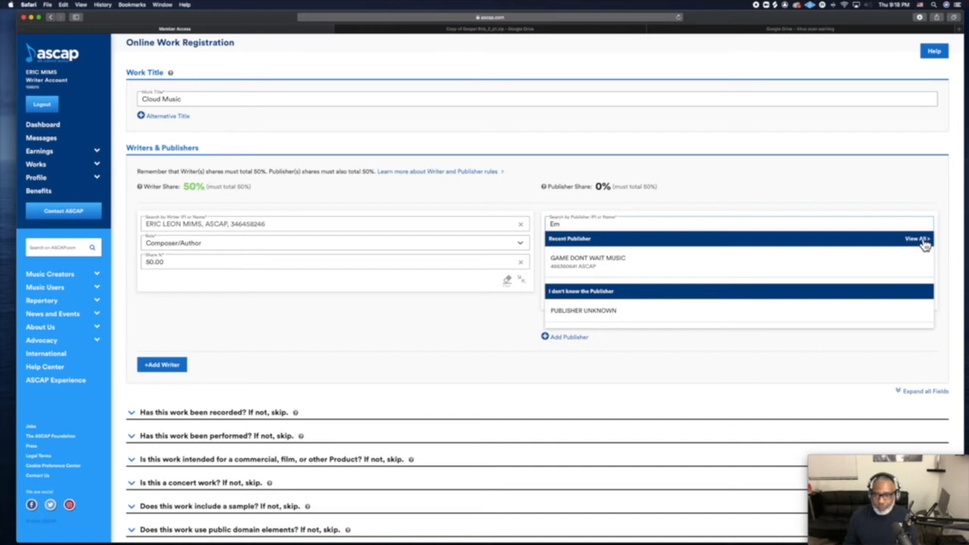
click(918, 240)
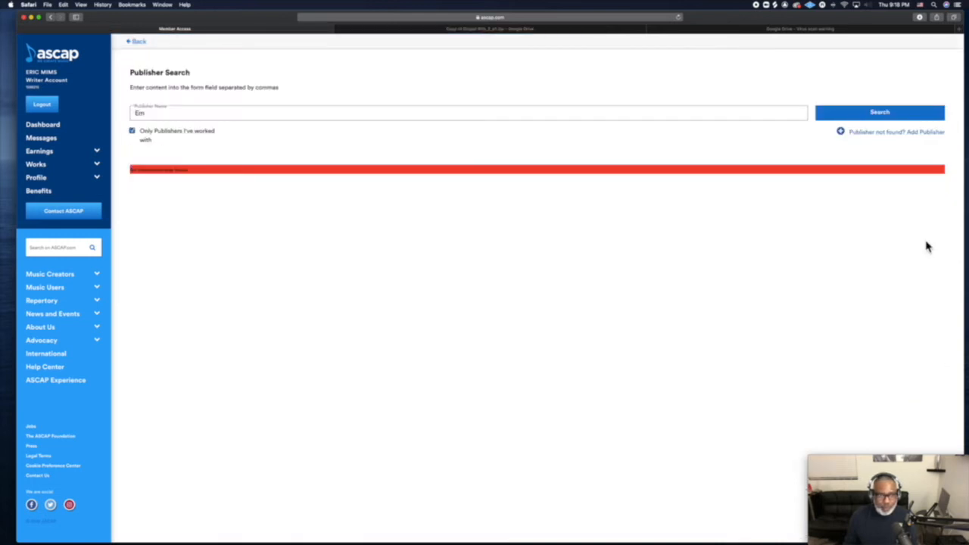
click(54, 20)
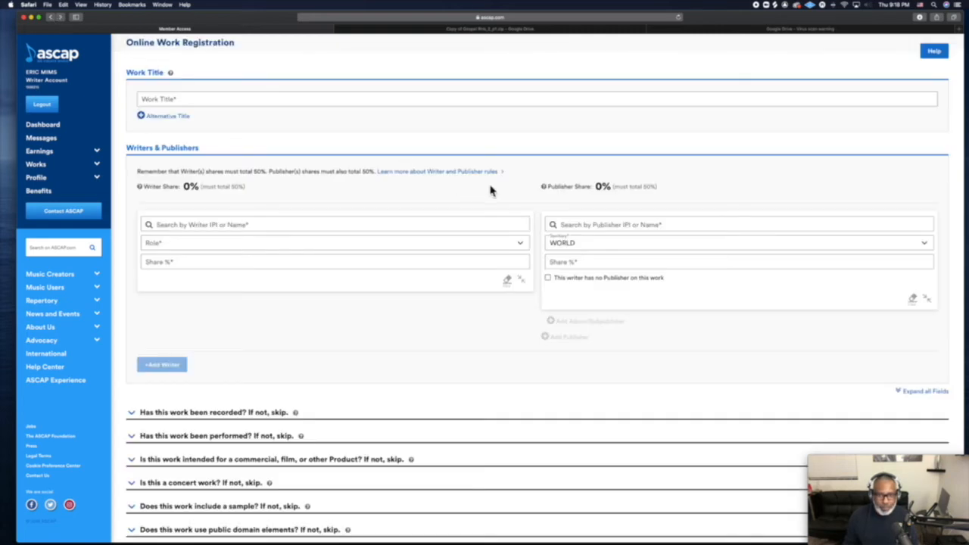
Search the publisher field for EMIMS PUBLISHING.
click(580, 224)
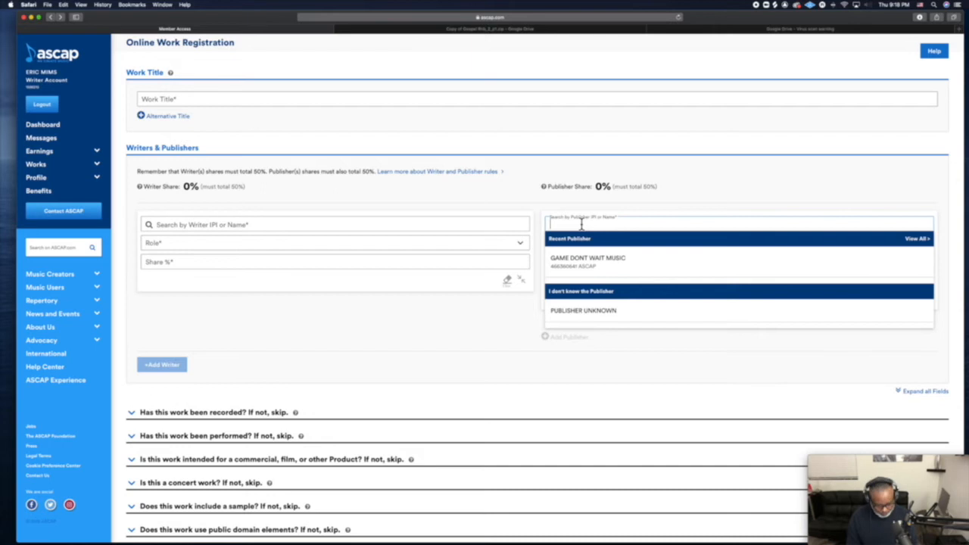
text(EMim)
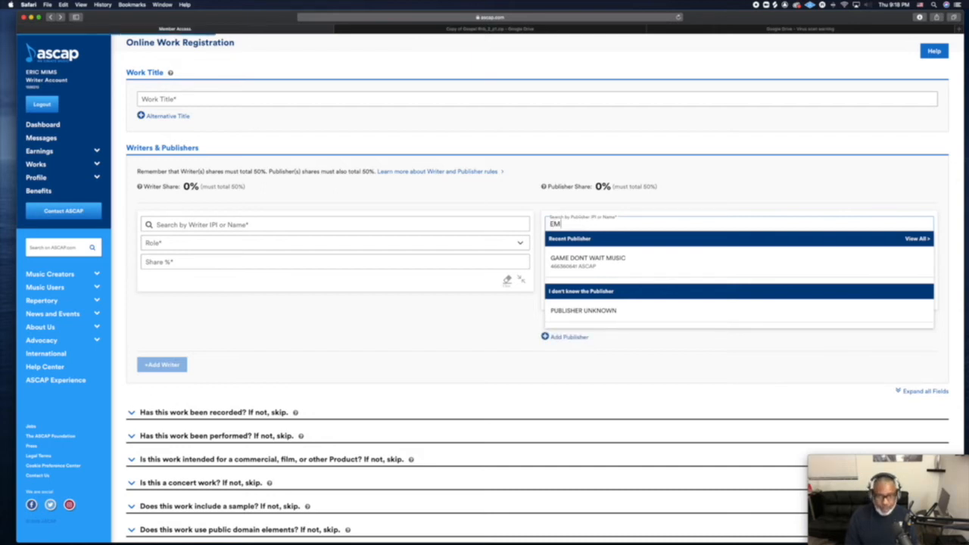
key(BackSpace)
key(BackSpace)
text(I)
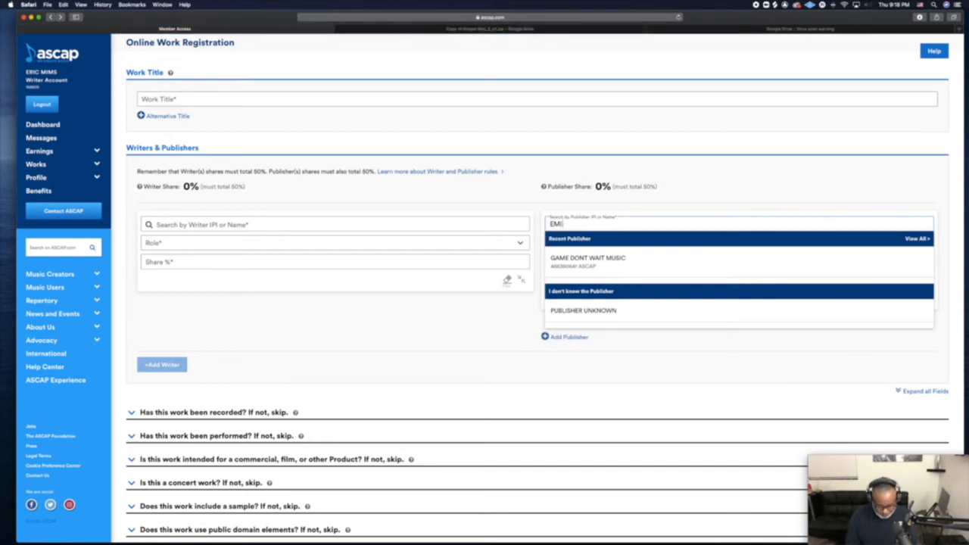
text(MS P)
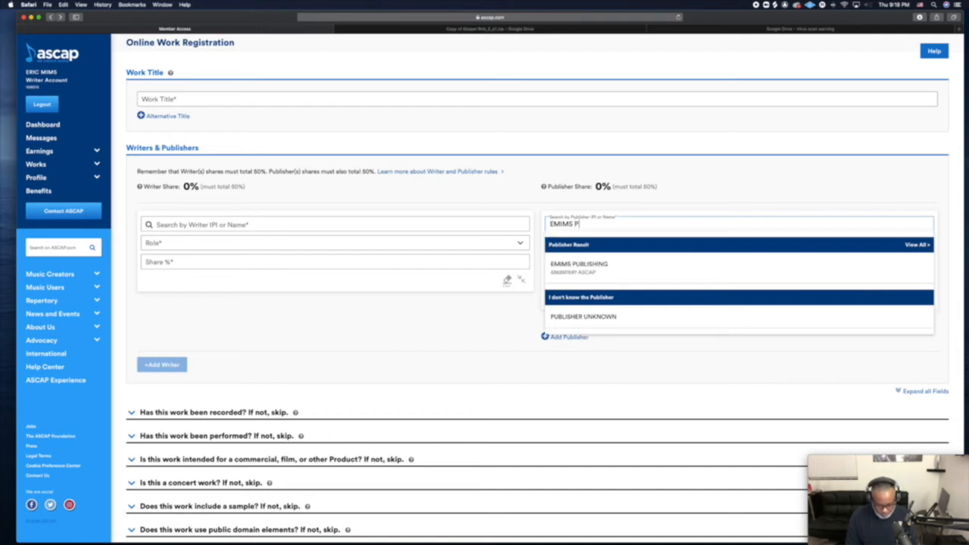
text(UBLISHING)
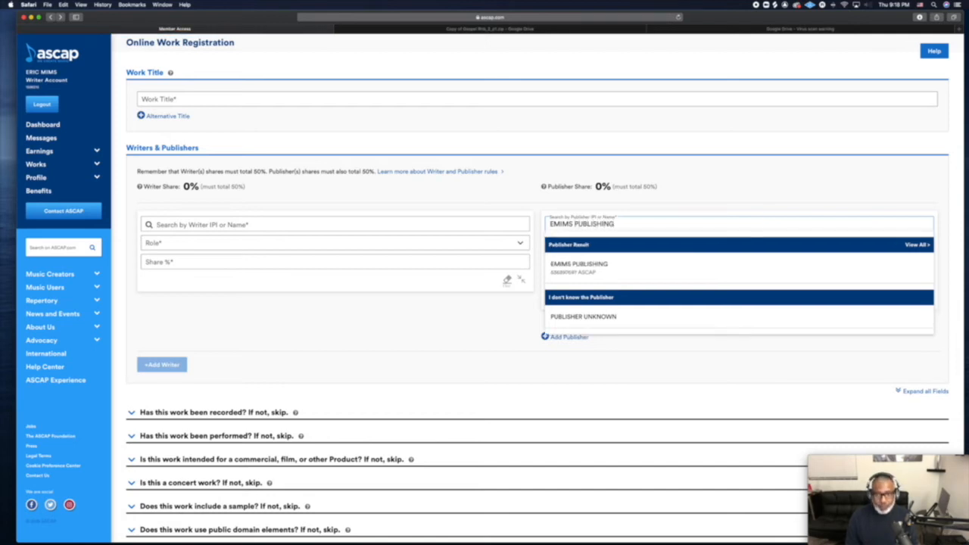
scroll(484, 288, down, 1)
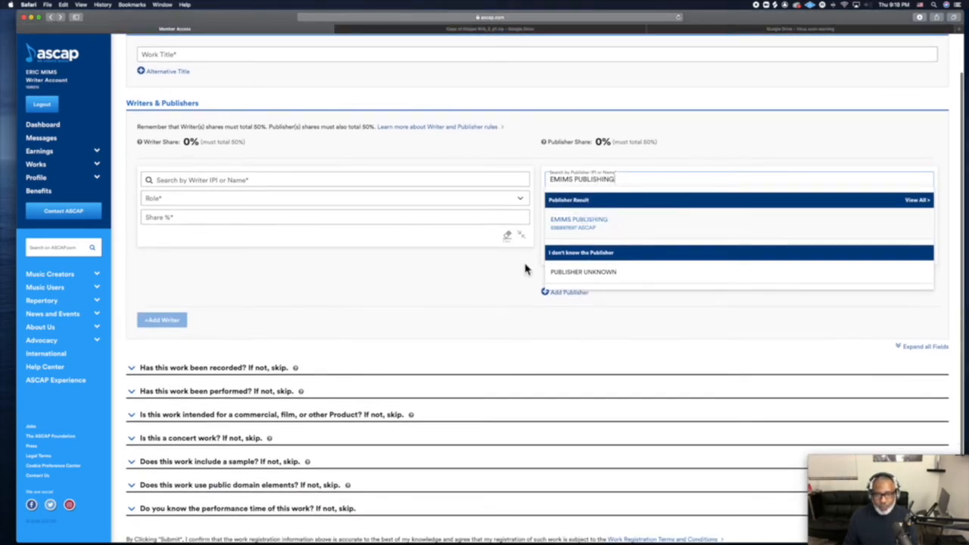
Select EMIMS PUBLISHING as publisher for the WORLD territory with a 50% share.
click(573, 222)
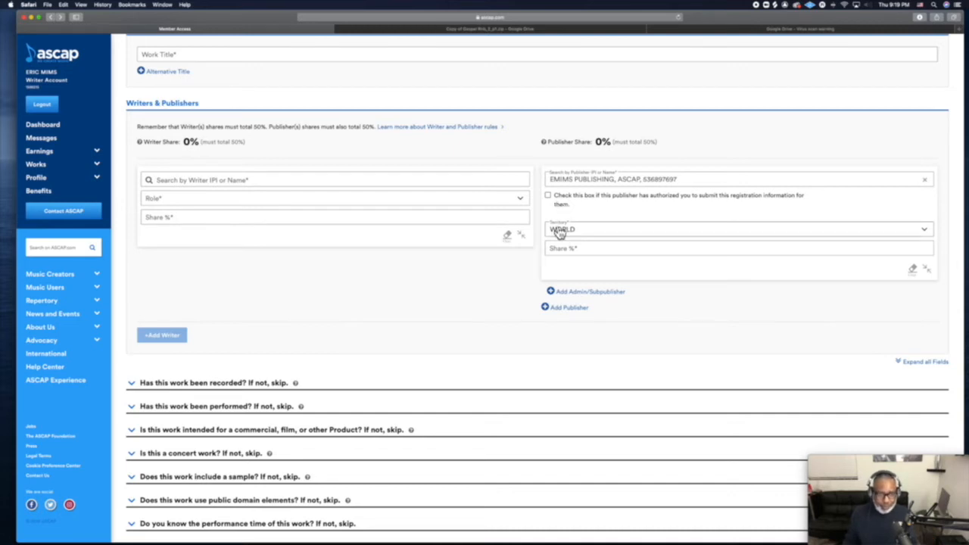
click(583, 251)
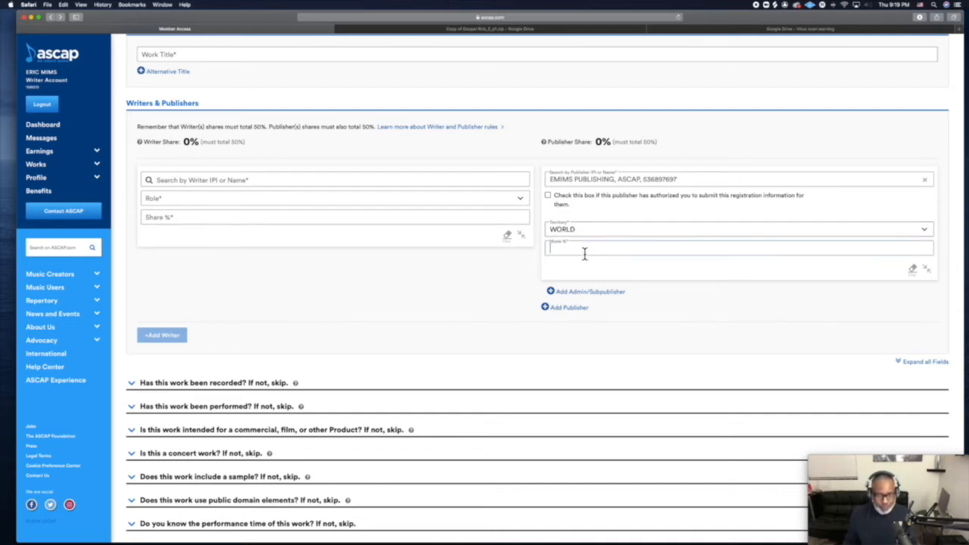
text(50)
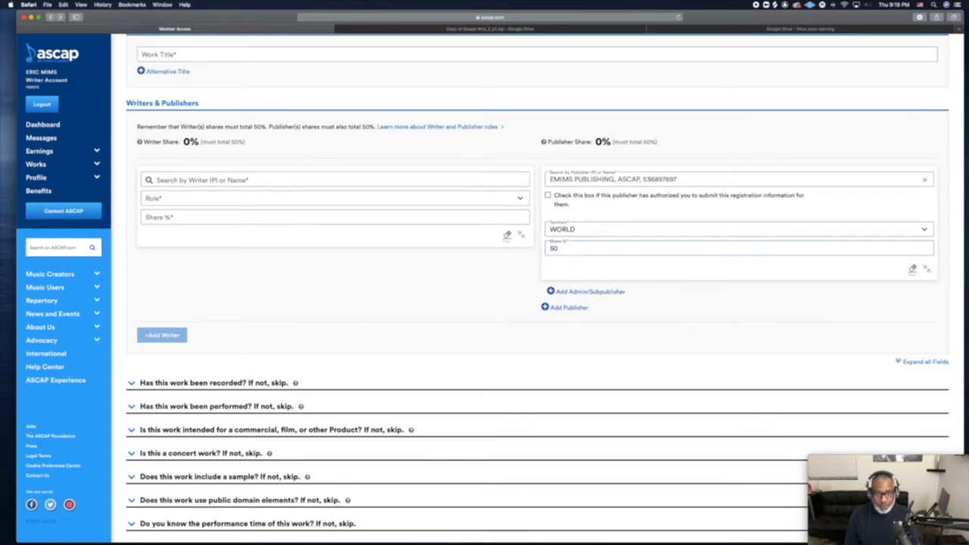
click(631, 273)
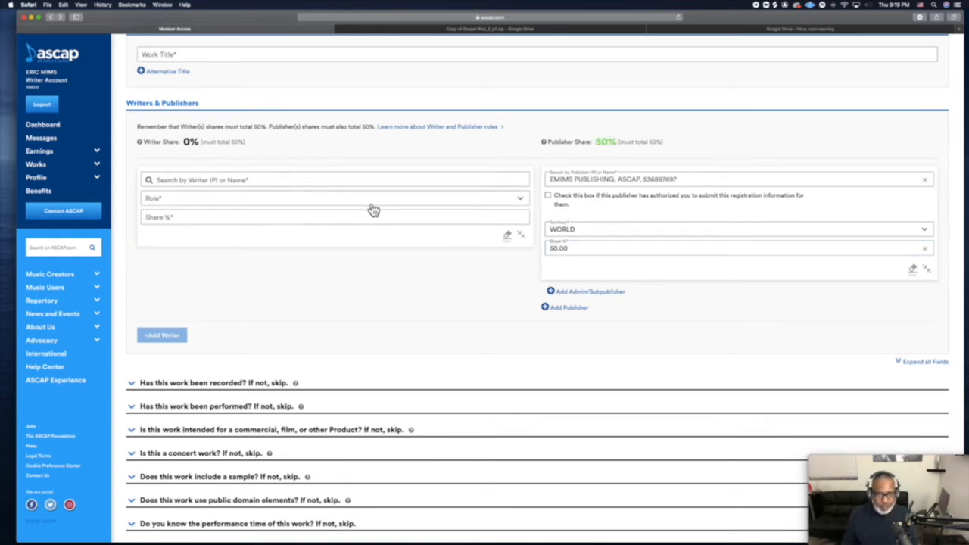
click(298, 179)
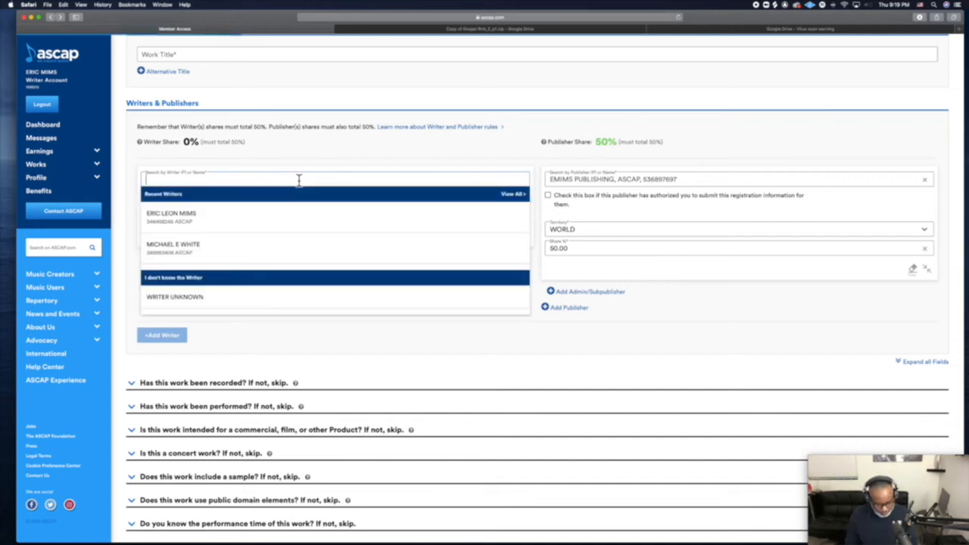
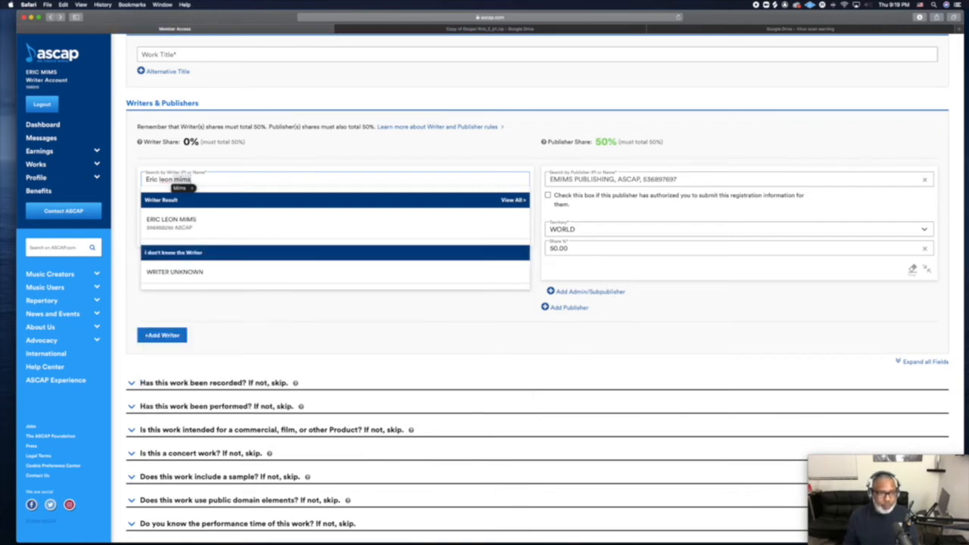
Search for the writer by full name and choose the matching ASCAP result.
click(190, 225)
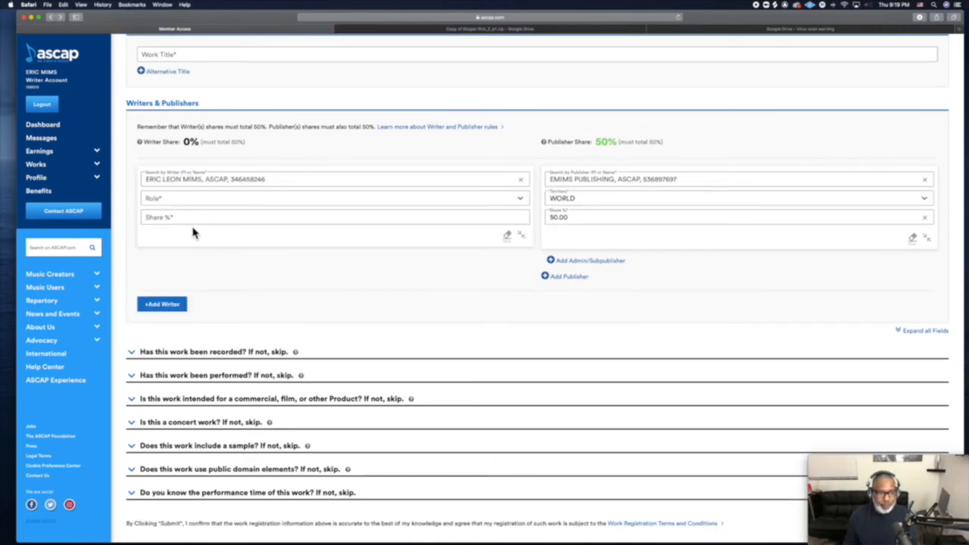
Set that writer's role to Composer/Author with a 50.00 share.
click(206, 201)
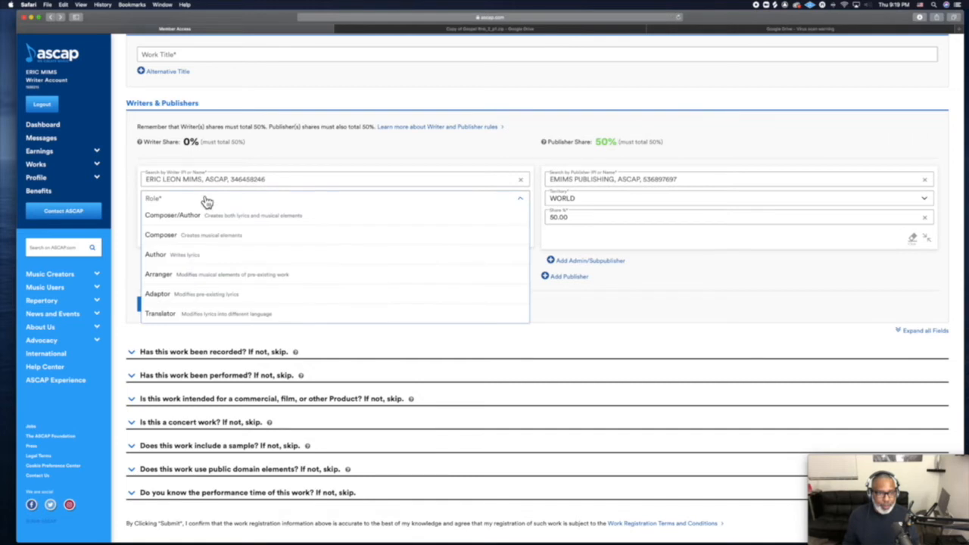
click(199, 216)
click(199, 220)
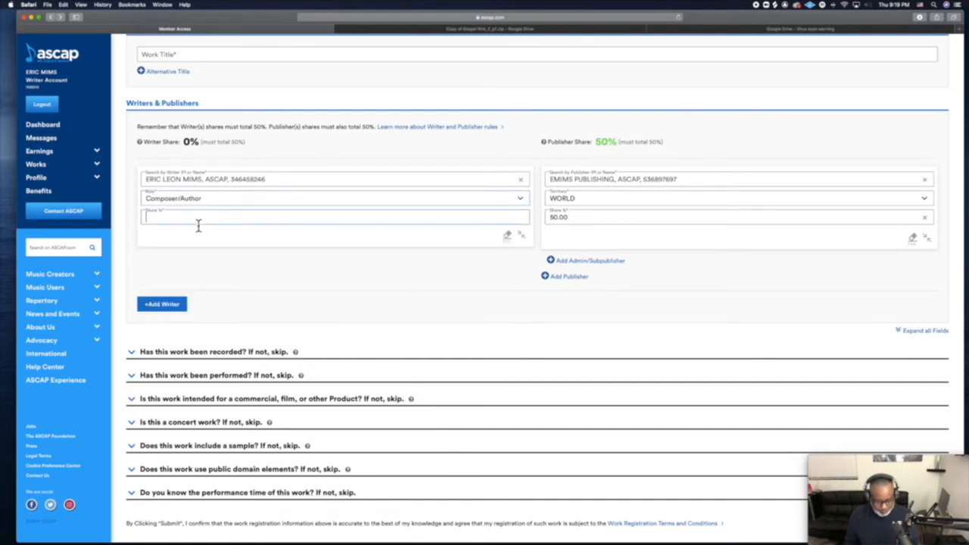
text(50)
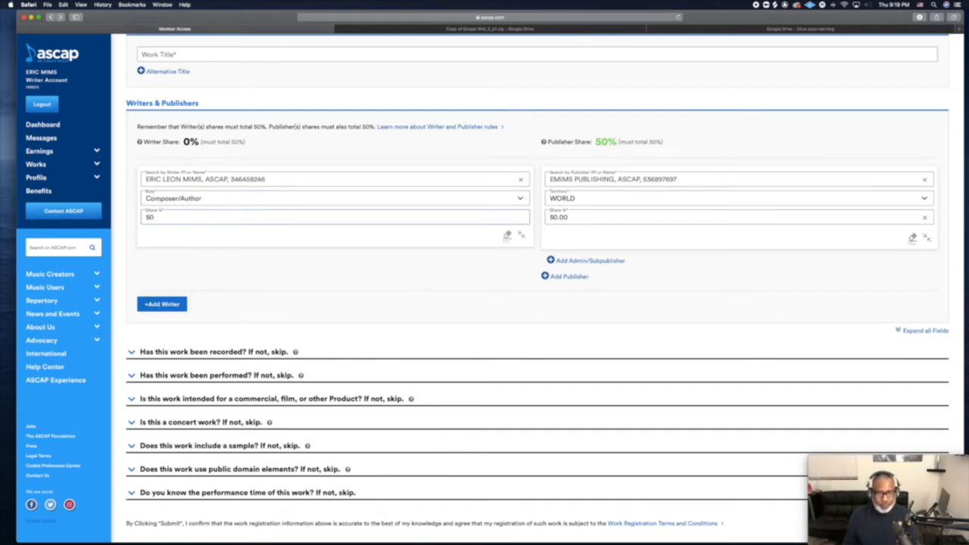
click(212, 263)
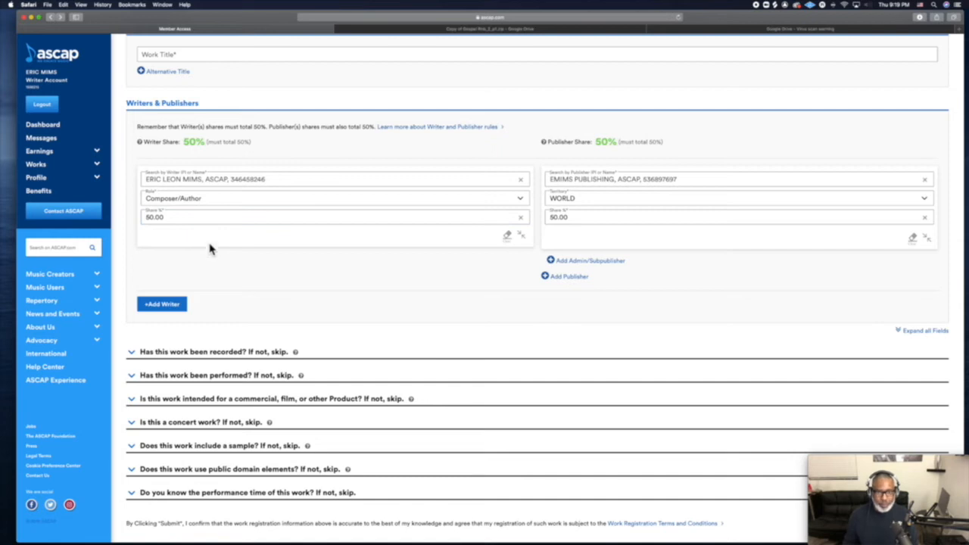
scroll(211, 189, down, 1)
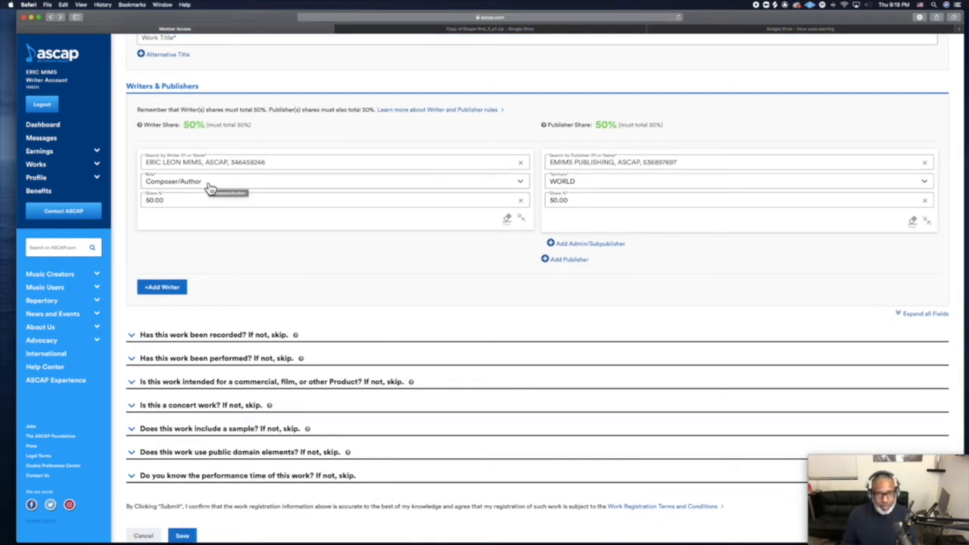
scroll(211, 189, down, 1)
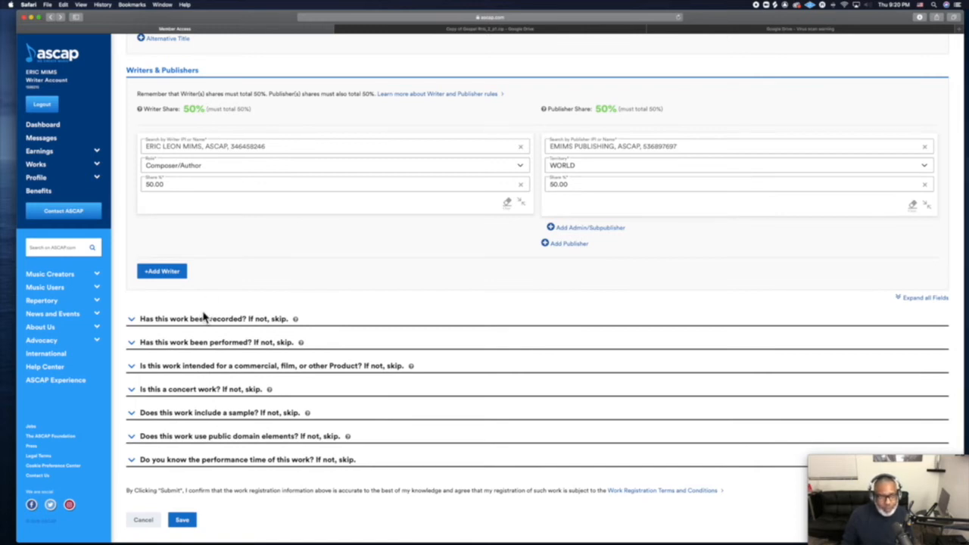
Expand the 'Has this work been recorded?' section and enter the recording artist's name.
click(133, 321)
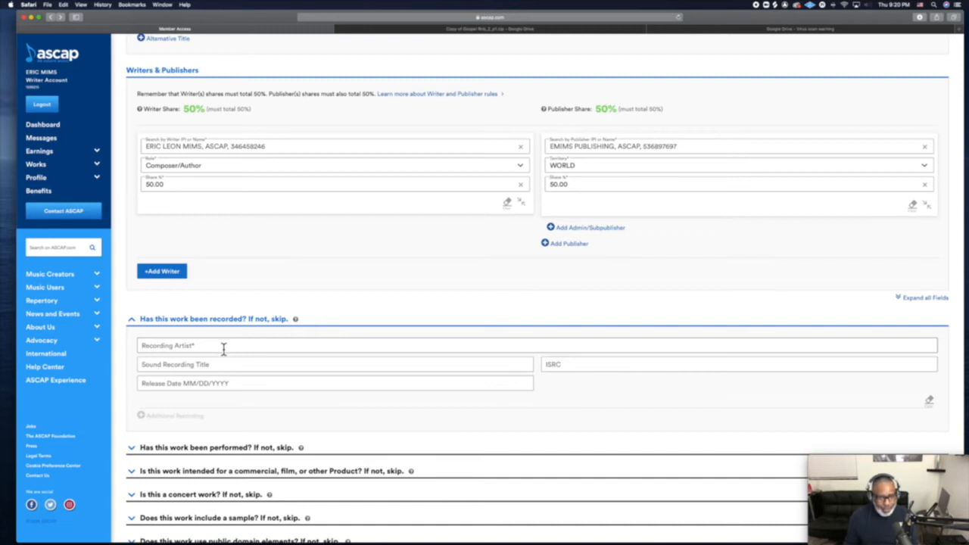
click(213, 349)
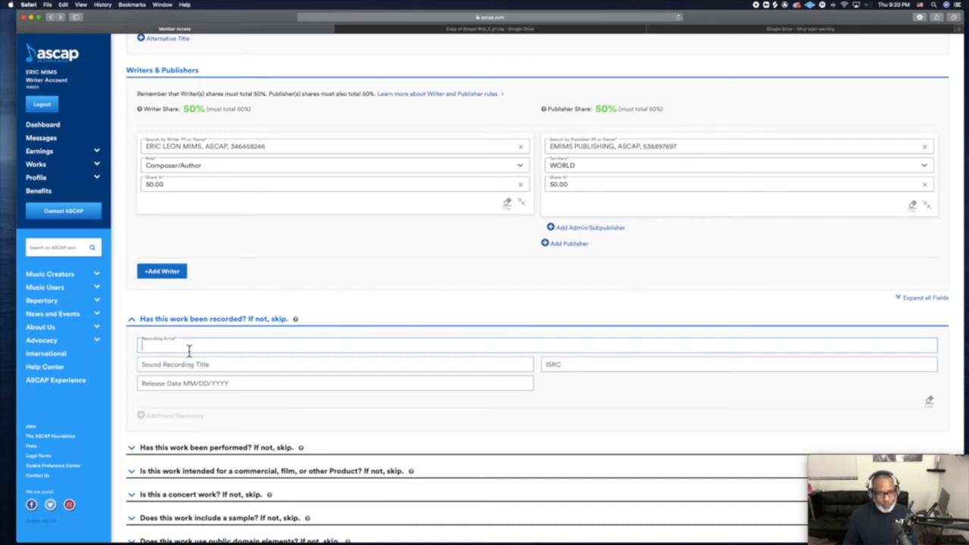
text(E)
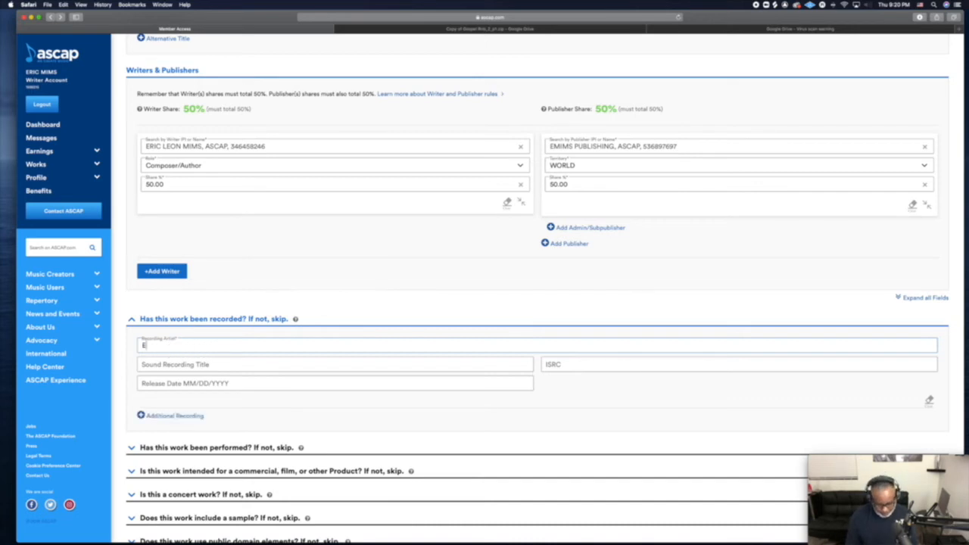
text(.Mims)
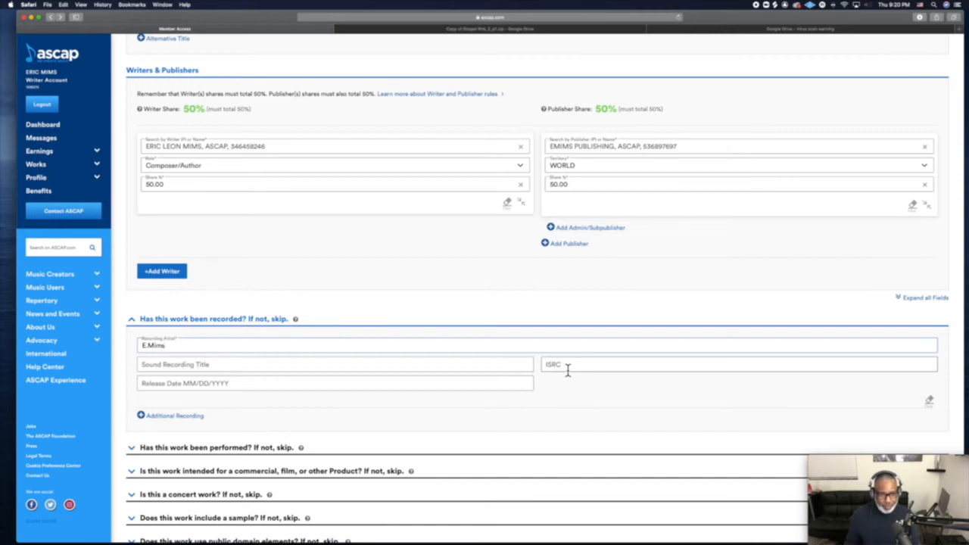
scroll(567, 369, down, 2)
scroll(567, 368, down, 1)
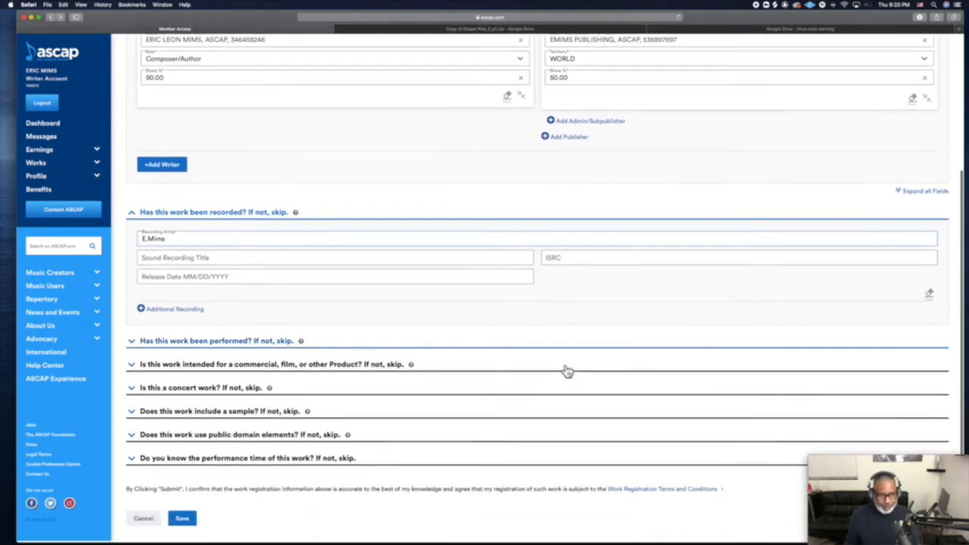
Expand the 'performed' and 'commercial, film, or other Product' question sections.
click(132, 344)
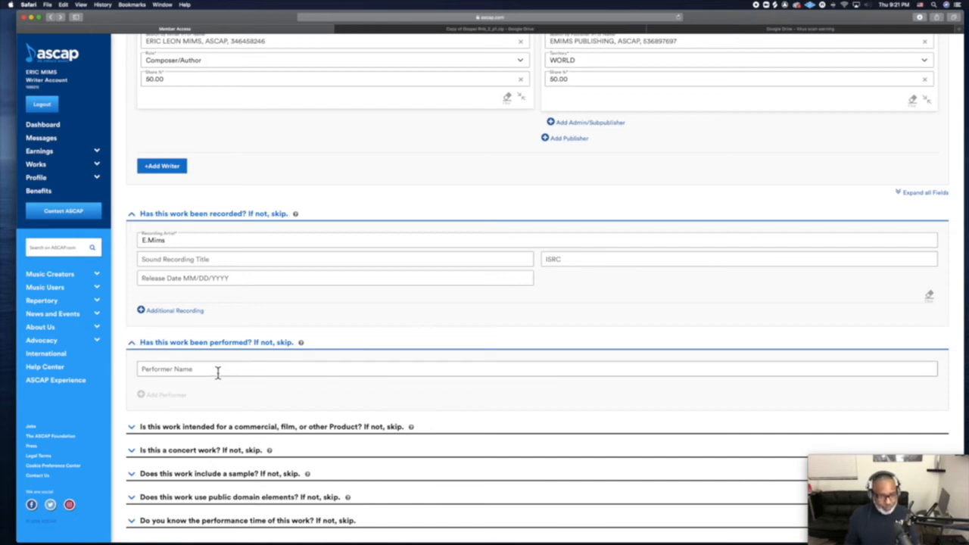
scroll(218, 374, down, 1)
scroll(218, 373, down, 2)
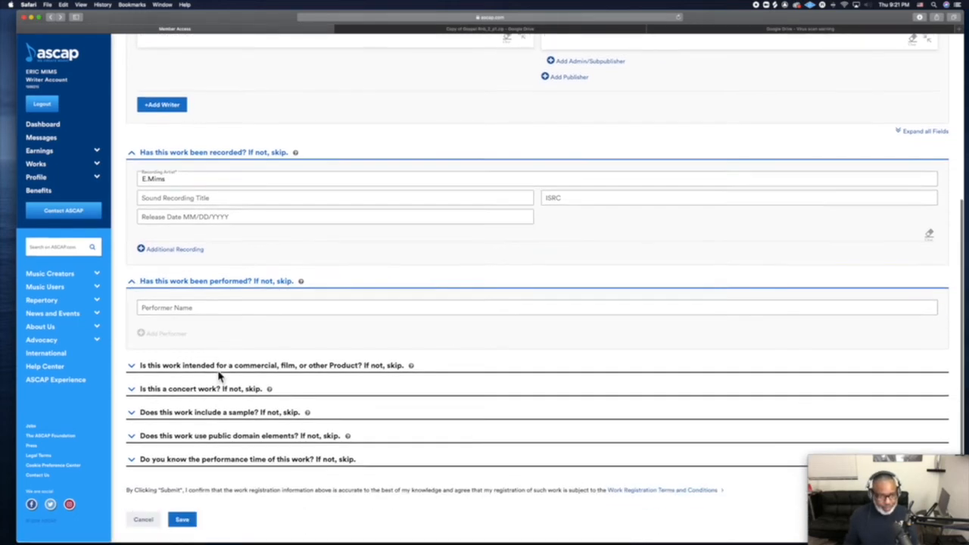
click(132, 367)
scroll(138, 370, down, 2)
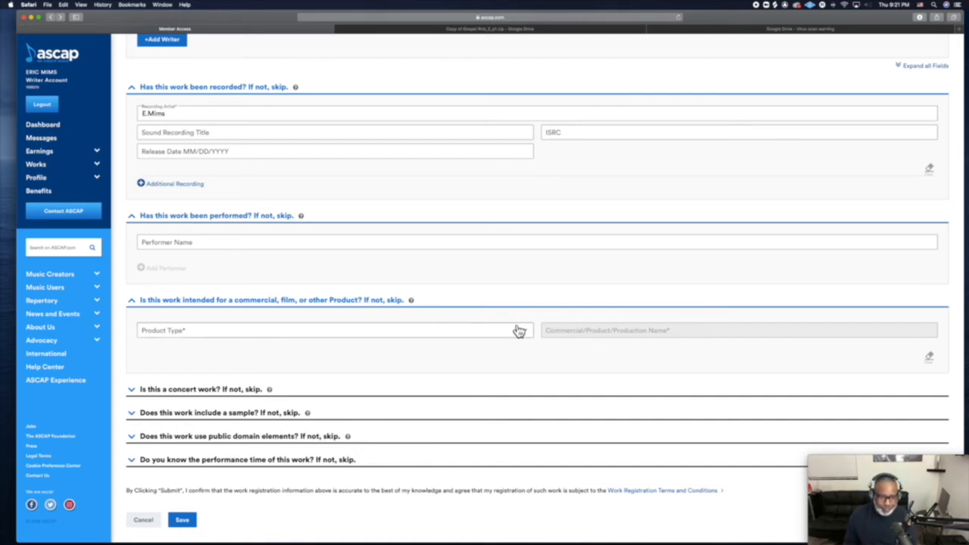
scroll(295, 406, down, 1)
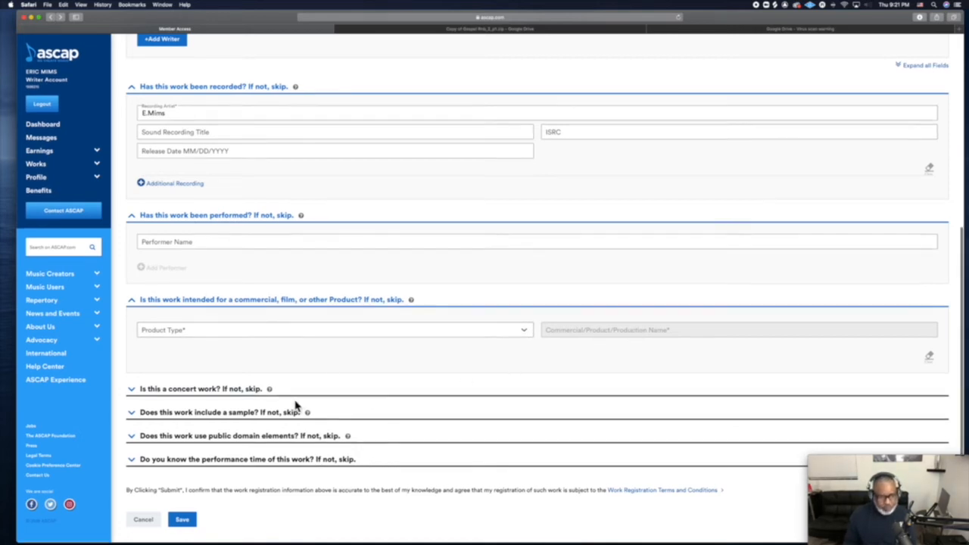
Expand the concert work, sample, public domain elements and performance time sections.
click(132, 392)
scroll(135, 393, down, 2)
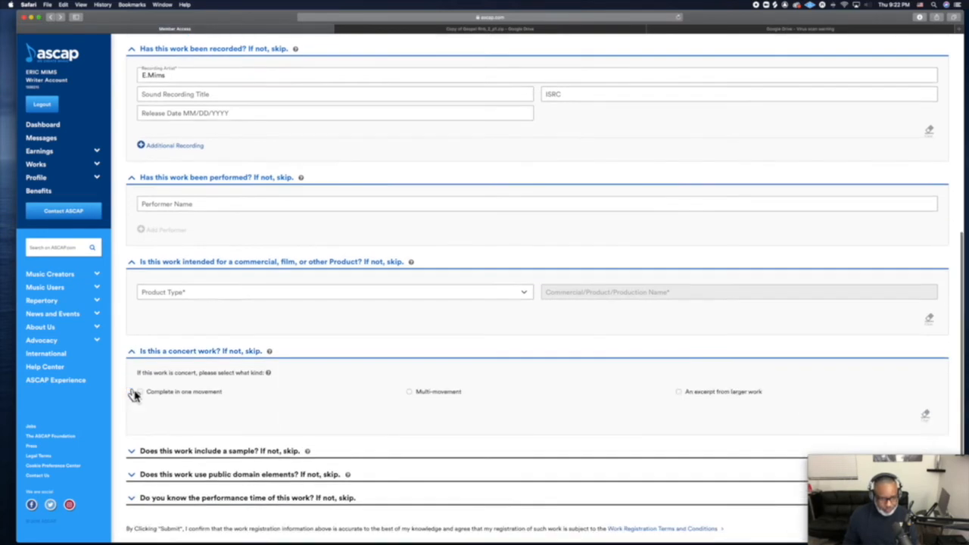
scroll(135, 395, down, 1)
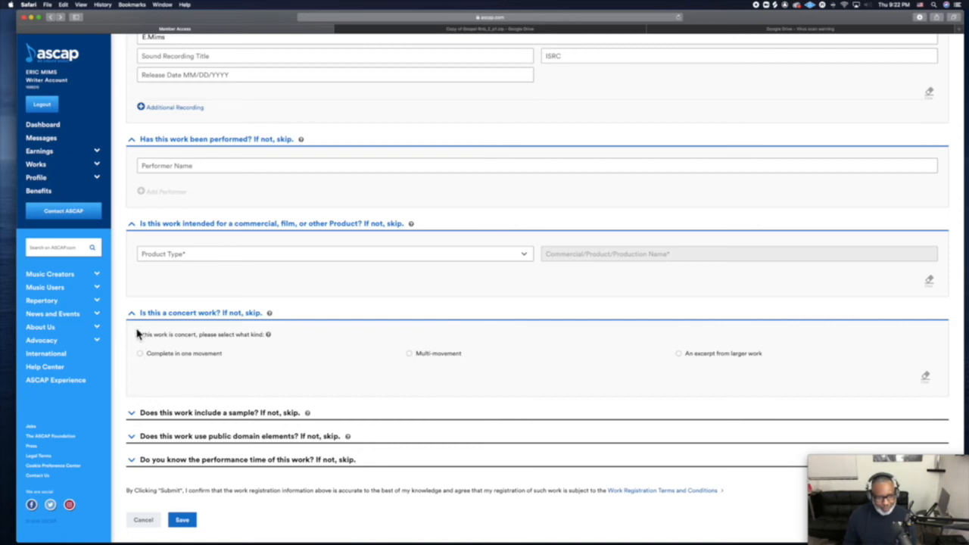
click(134, 416)
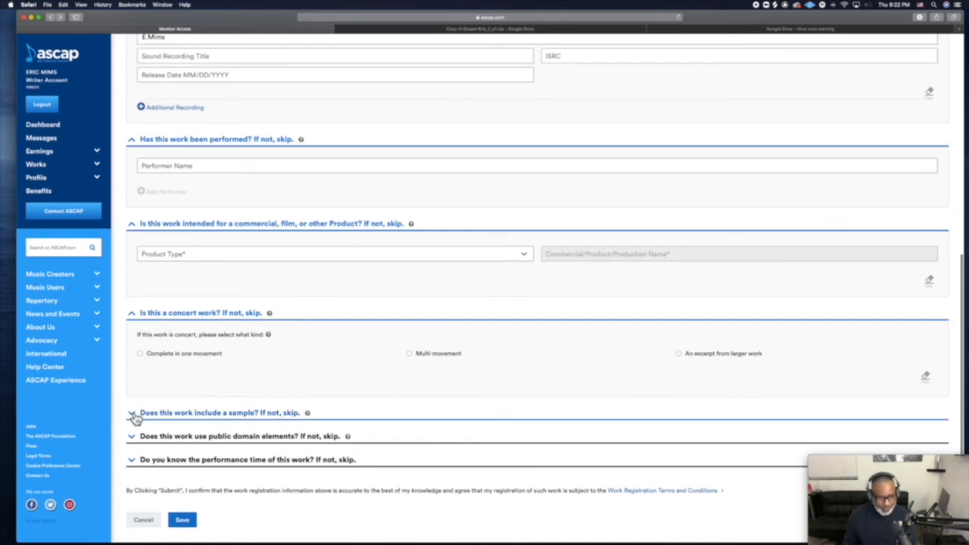
scroll(152, 418, down, 3)
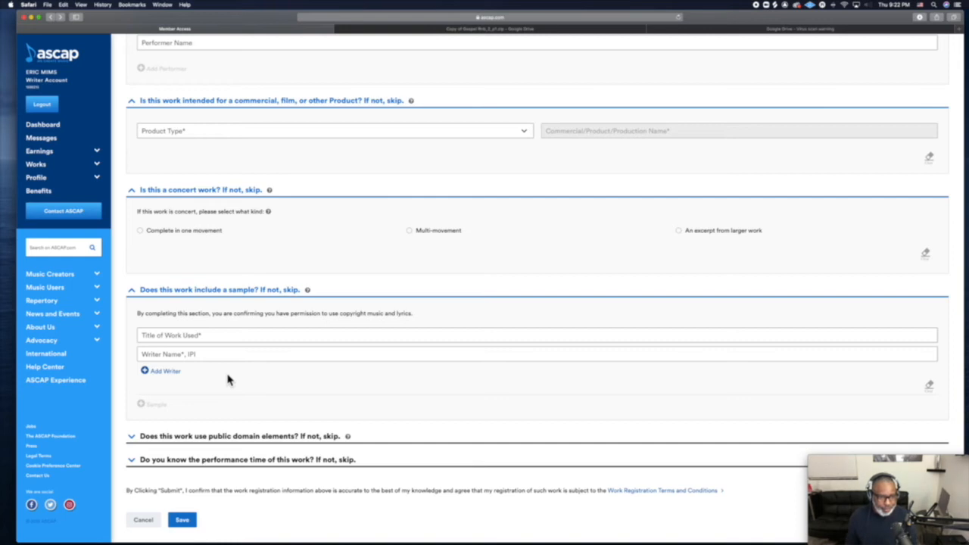
click(135, 438)
scroll(169, 433, down, 3)
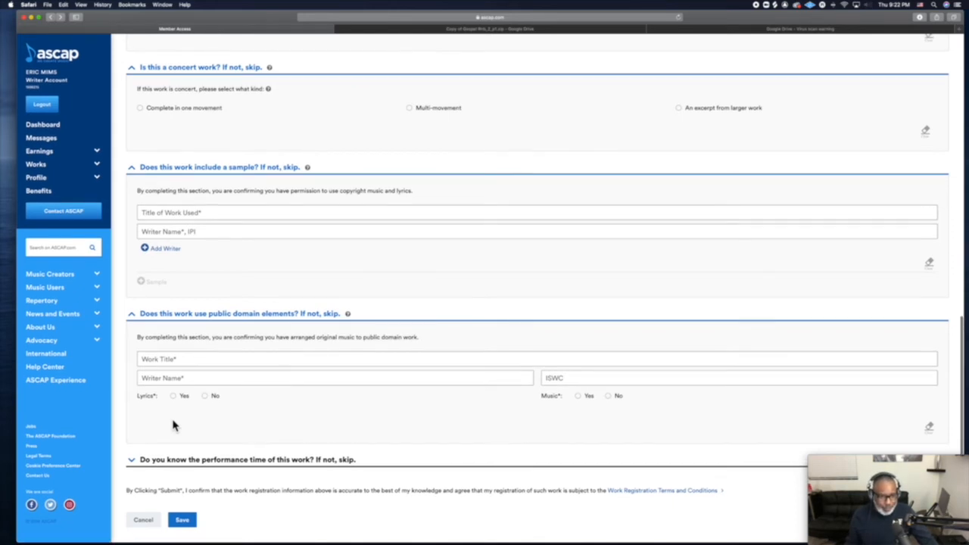
click(131, 459)
scroll(162, 448, down, 3)
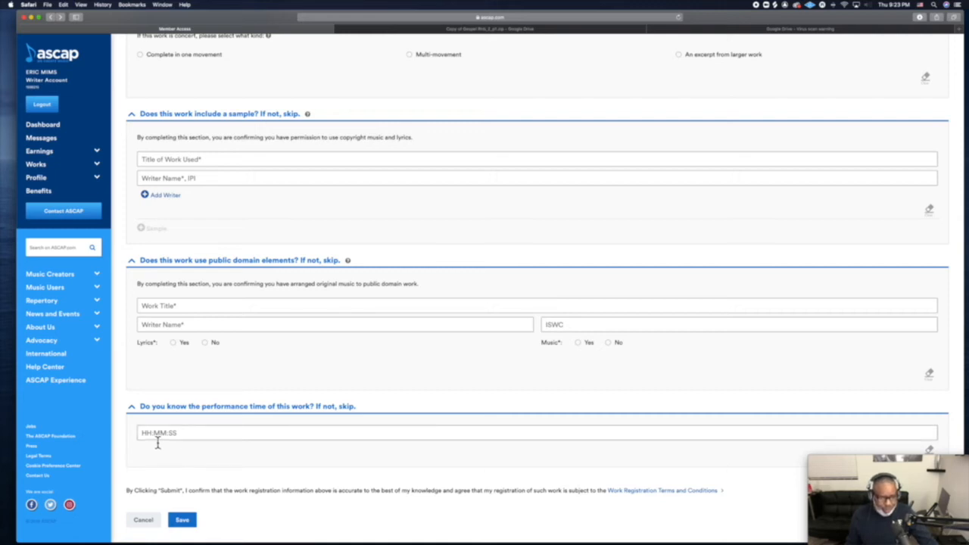
scroll(158, 444, up, 12)
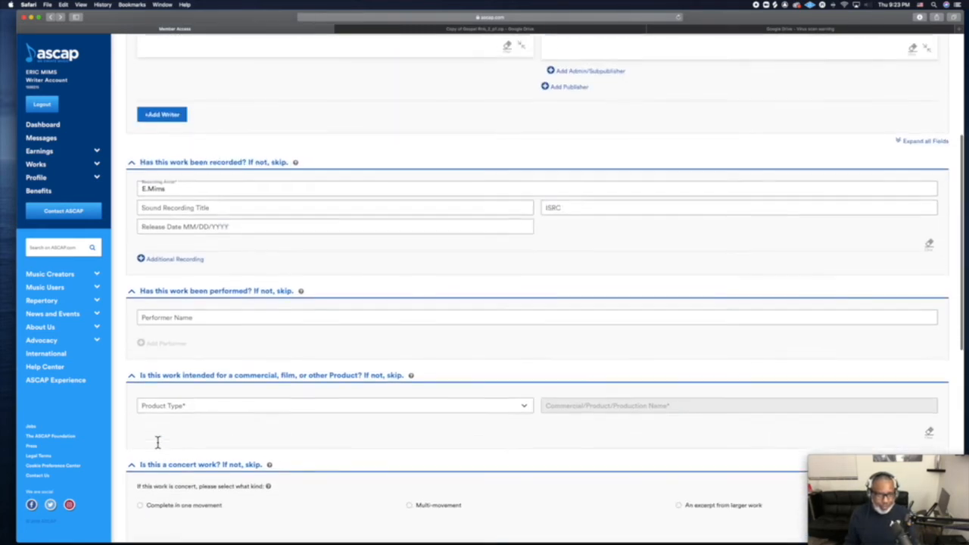
scroll(157, 444, up, 6)
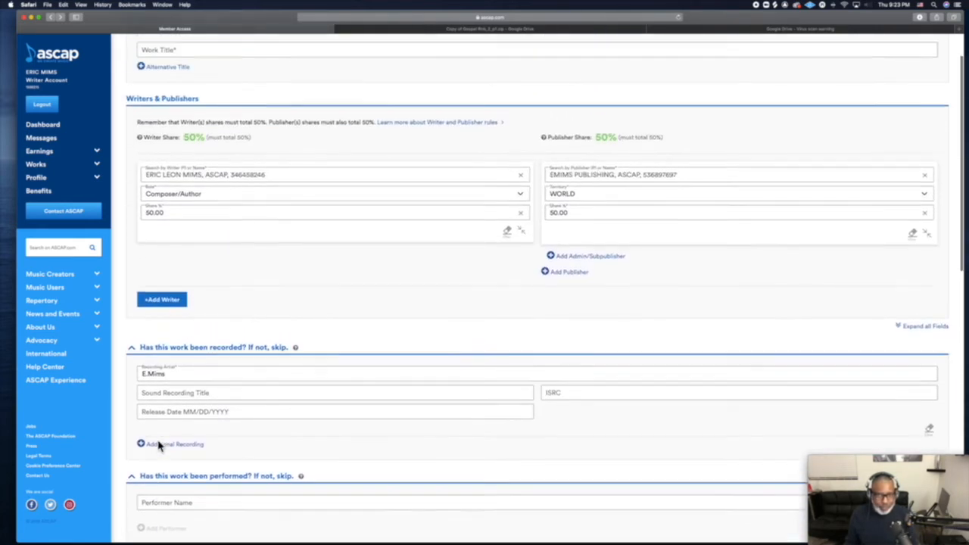
scroll(157, 445, down, 1)
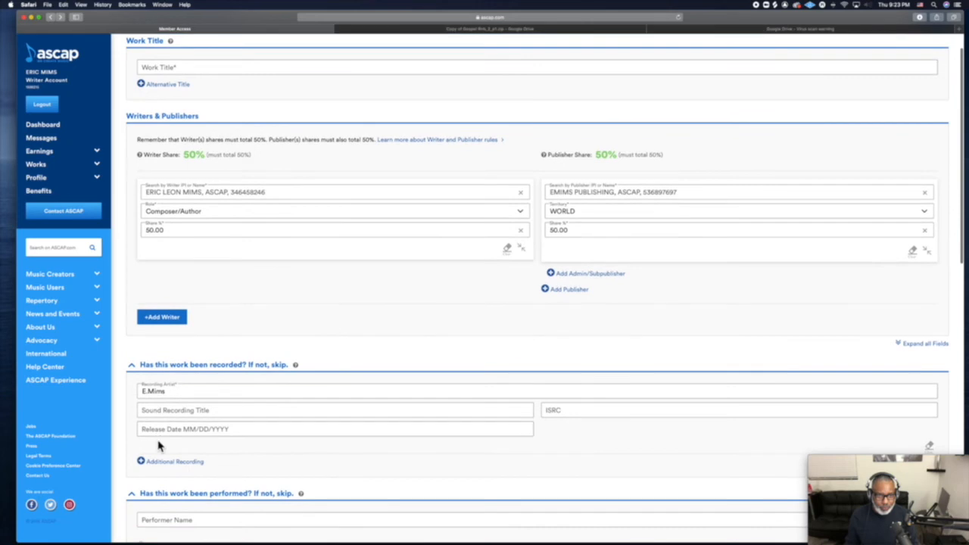
scroll(338, 355, down, 16)
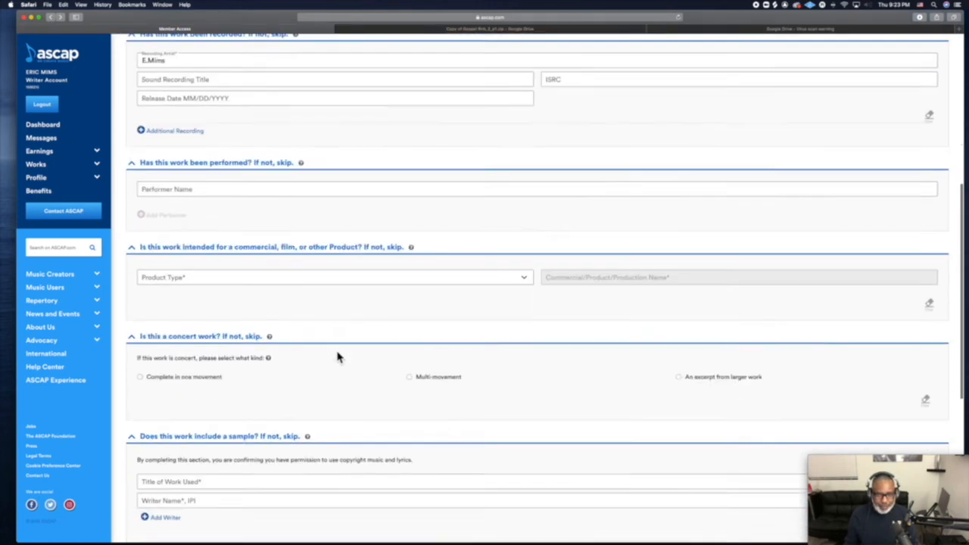
scroll(338, 357, down, 2)
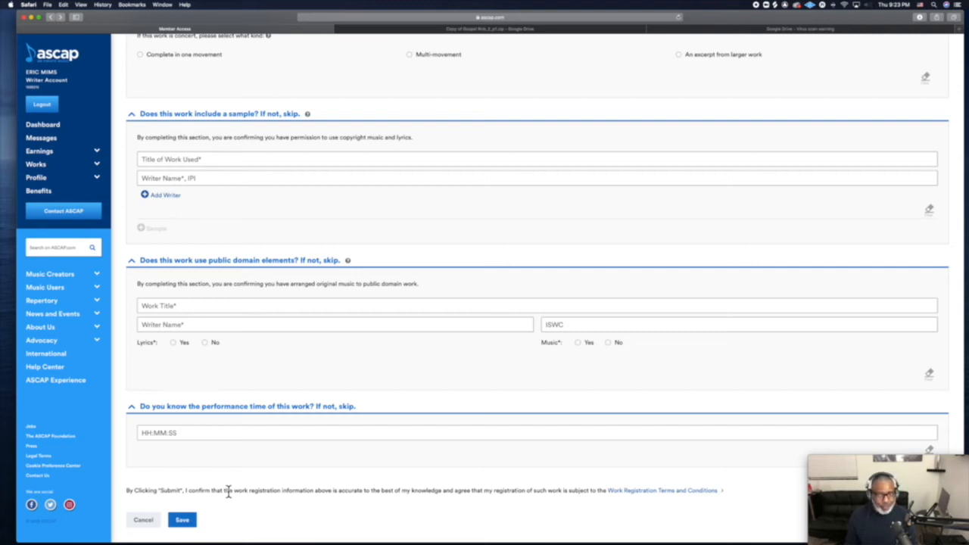
scroll(227, 492, up, 15)
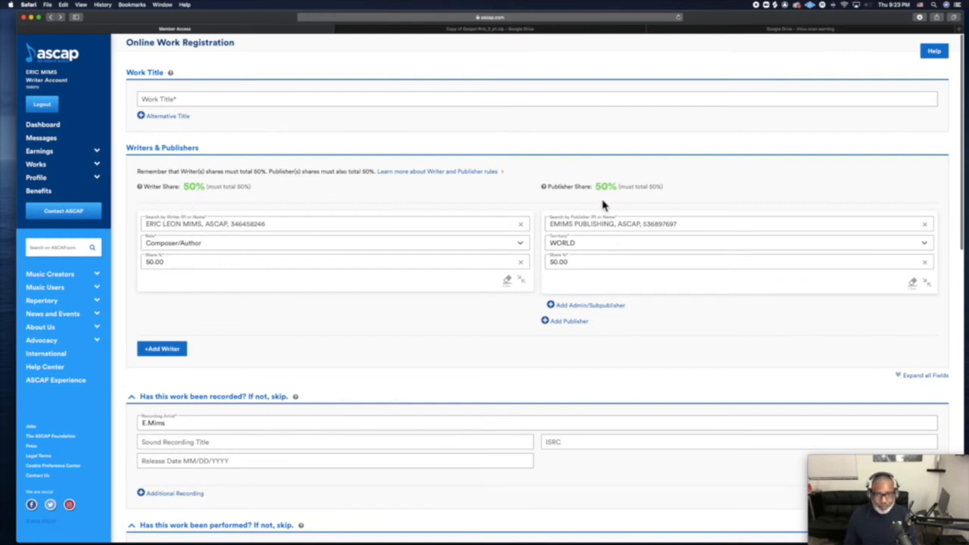
click(244, 99)
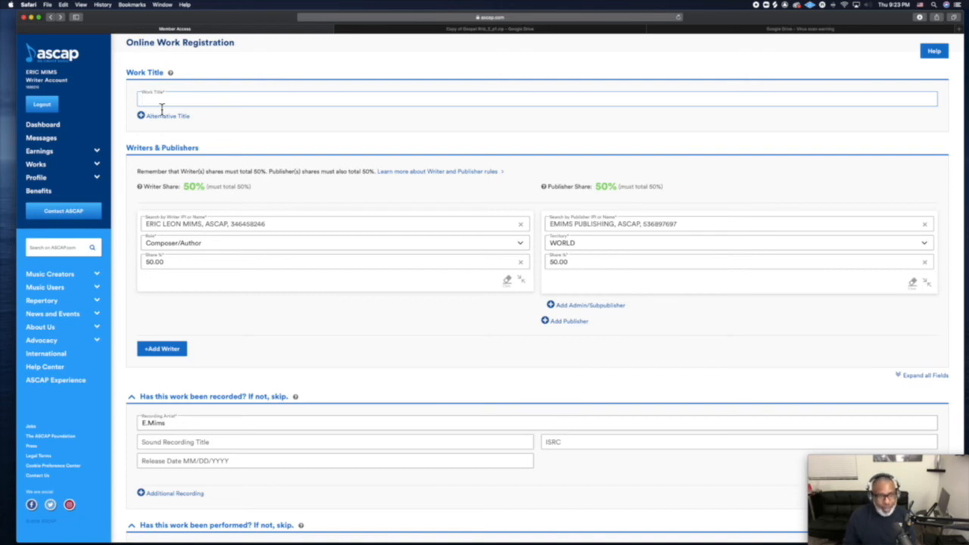
scroll(161, 107, down, 1)
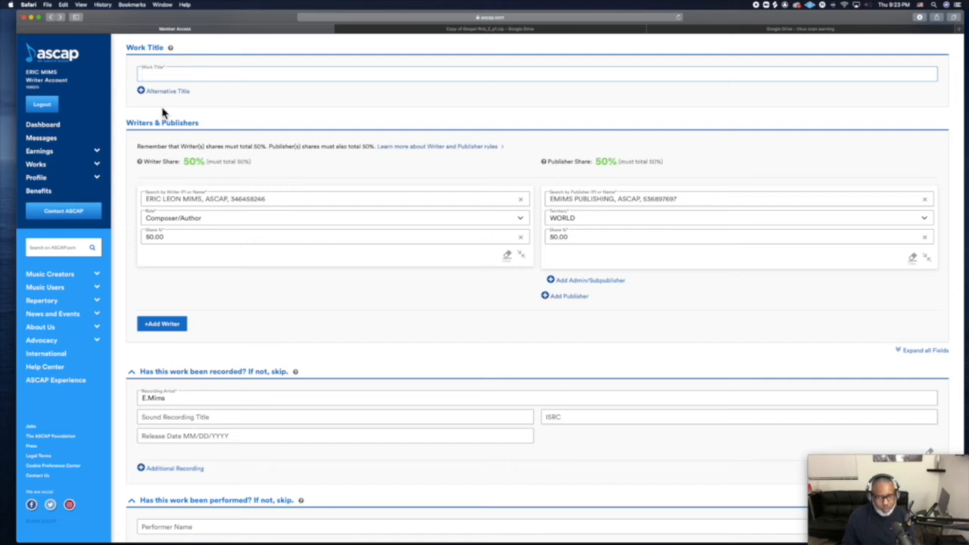
scroll(162, 112, down, 1)
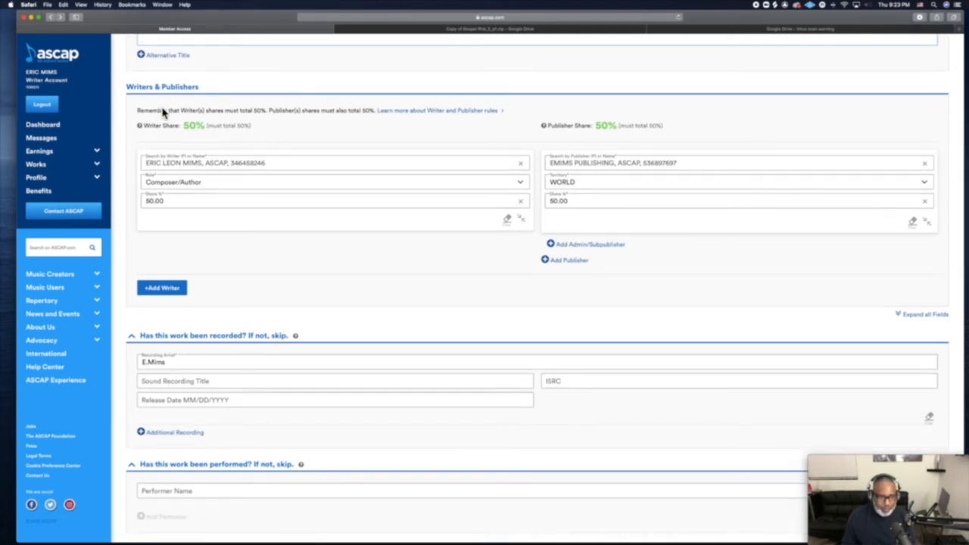
scroll(162, 112, down, 1)
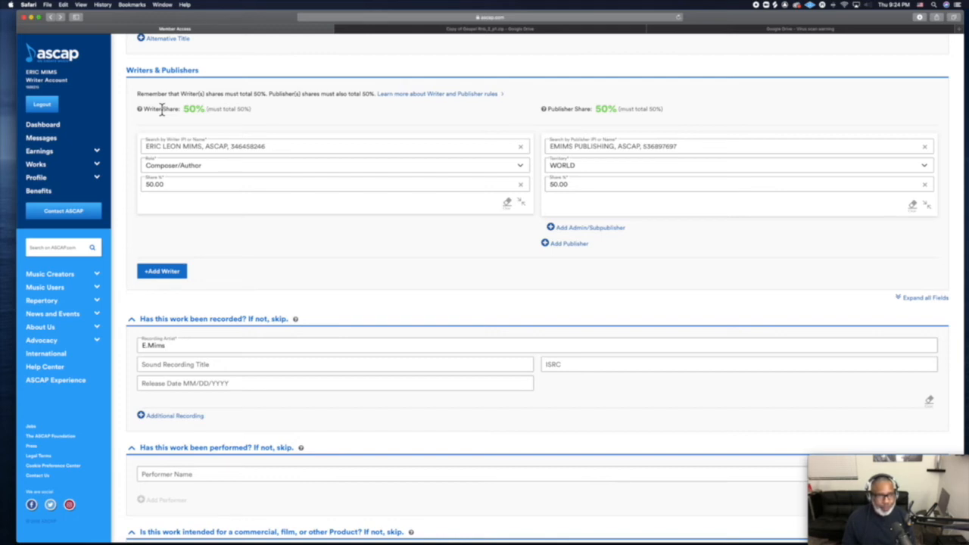
scroll(161, 108, down, 1)
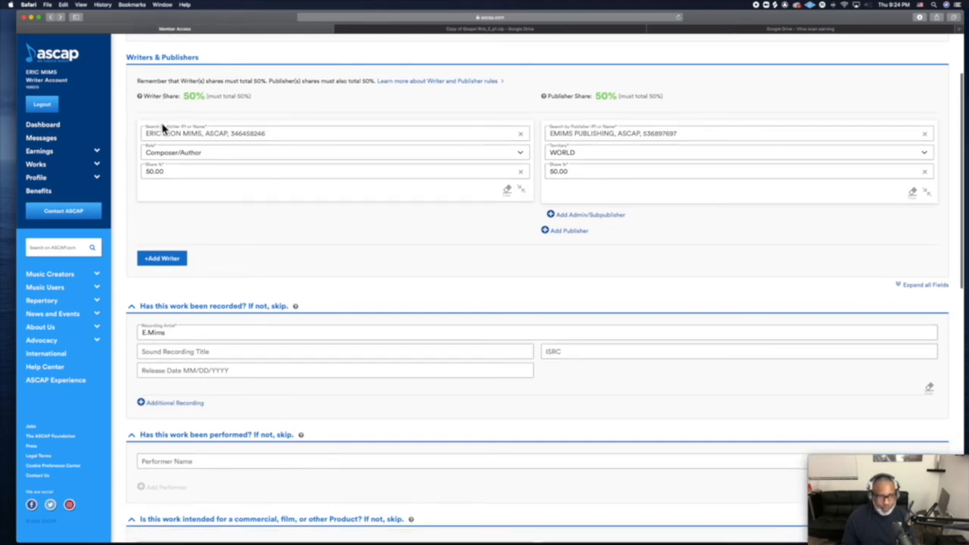
Add a second writer entry and pick the co-writer from Recent Writers.
click(168, 259)
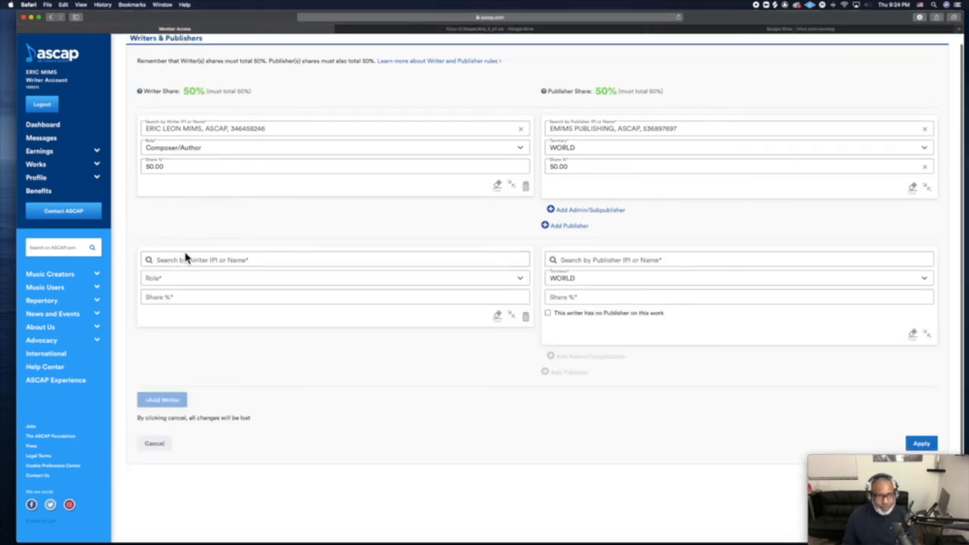
click(185, 259)
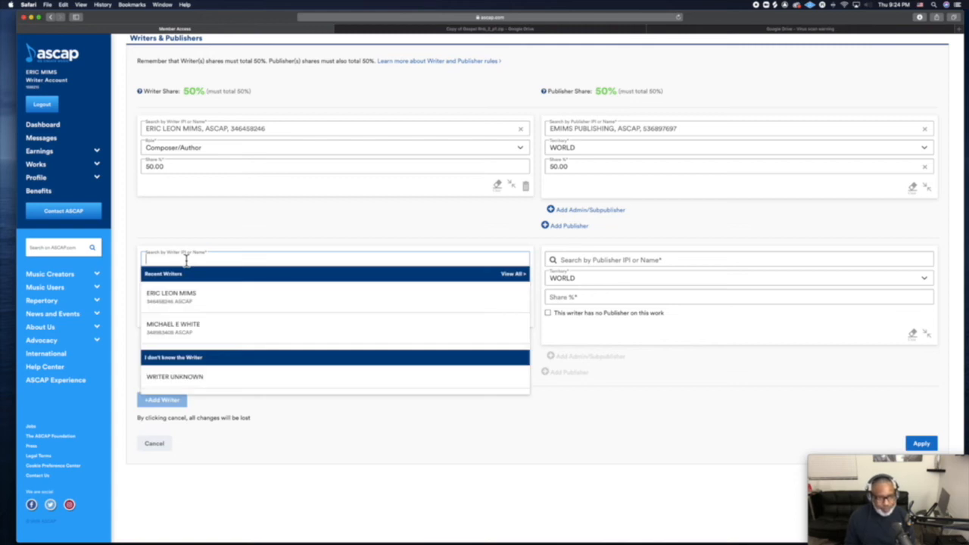
click(191, 326)
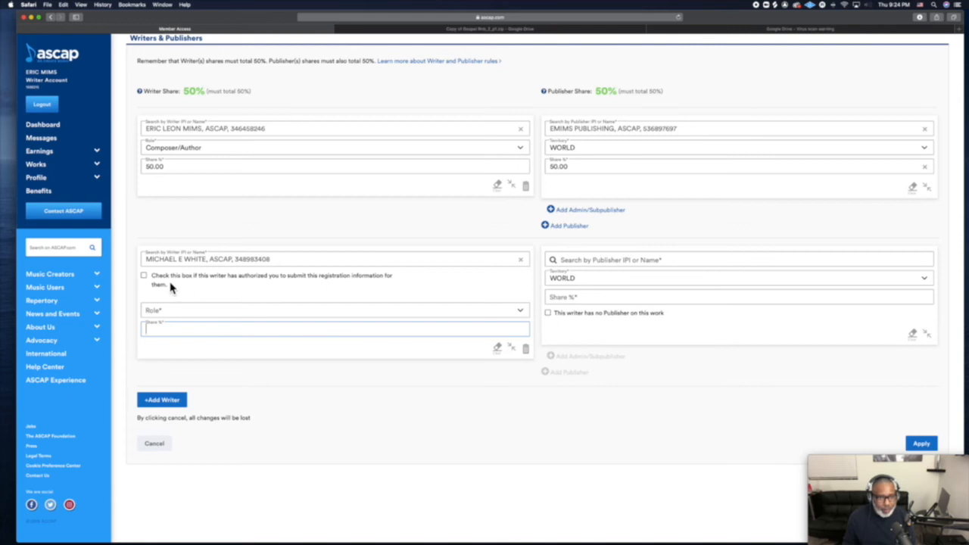
Set both writers' roles to Composer and confirm the second writer's authorization.
click(173, 310)
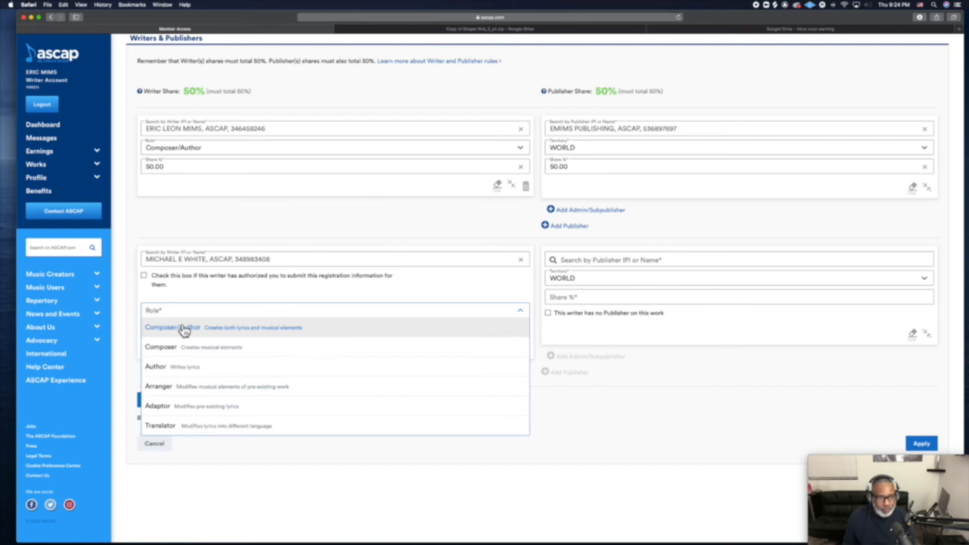
click(182, 328)
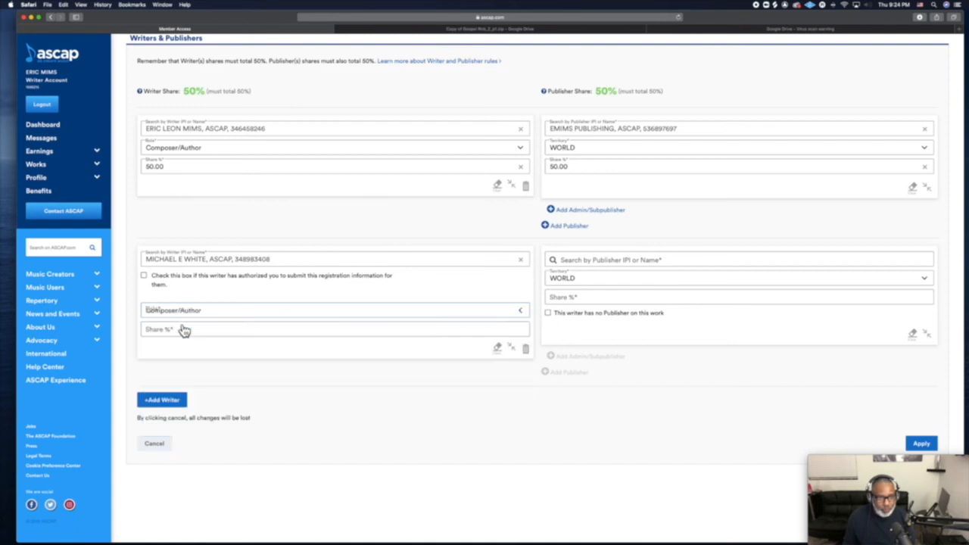
click(175, 151)
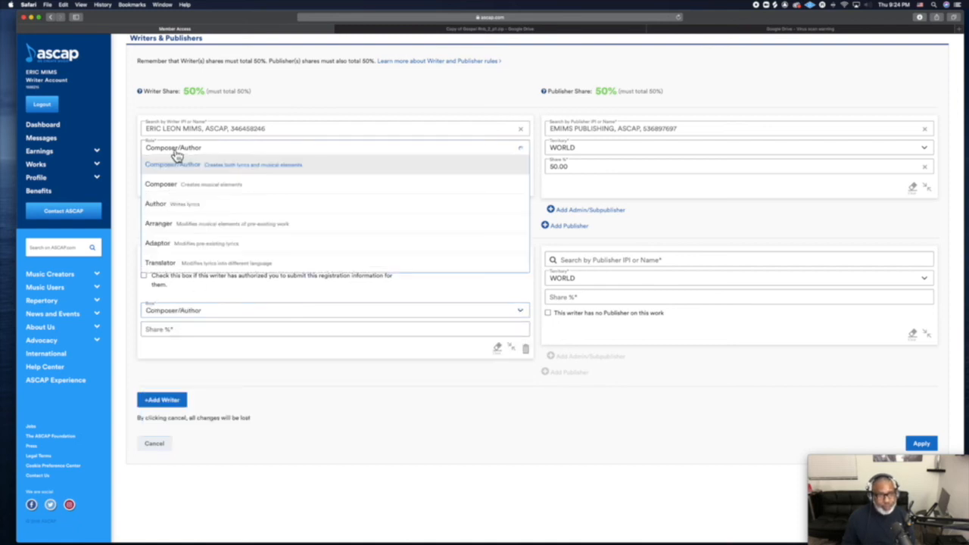
click(189, 186)
click(217, 314)
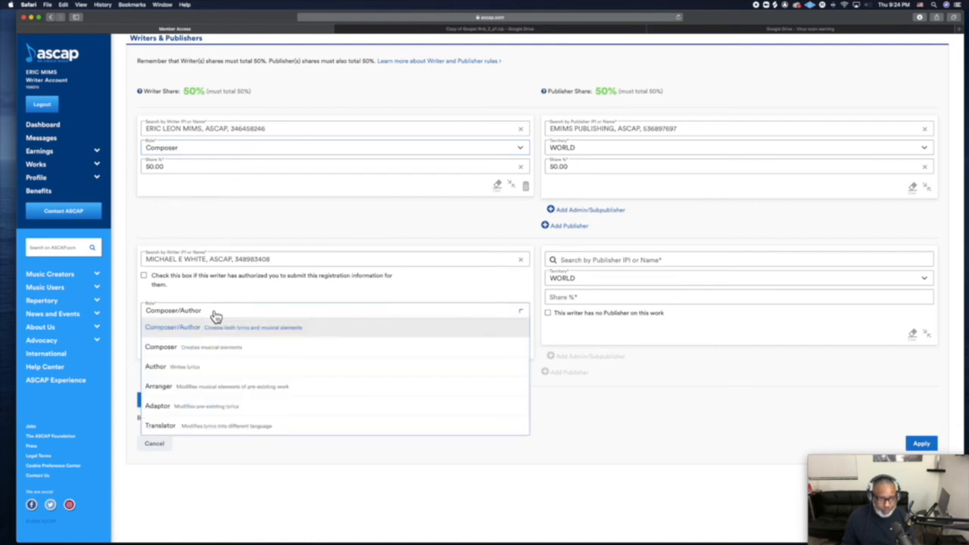
click(190, 349)
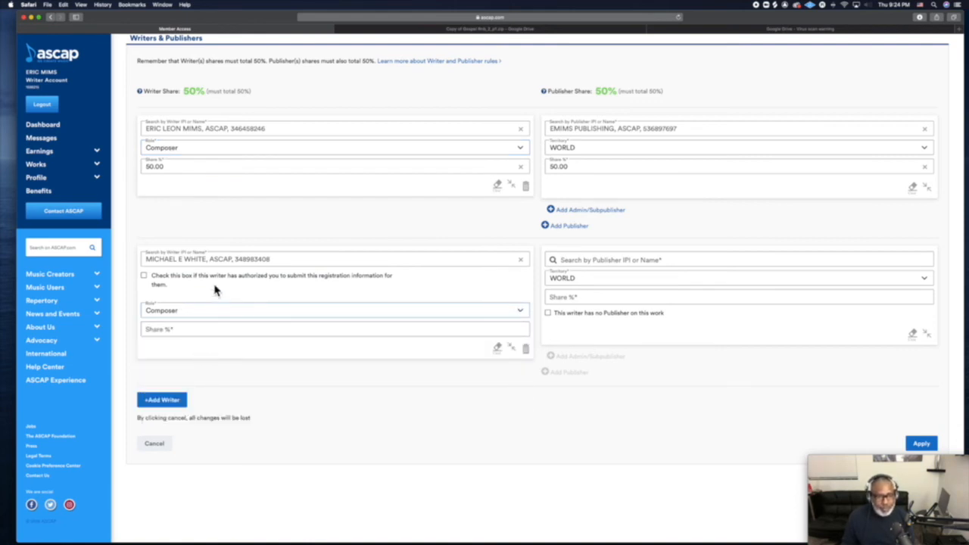
click(144, 275)
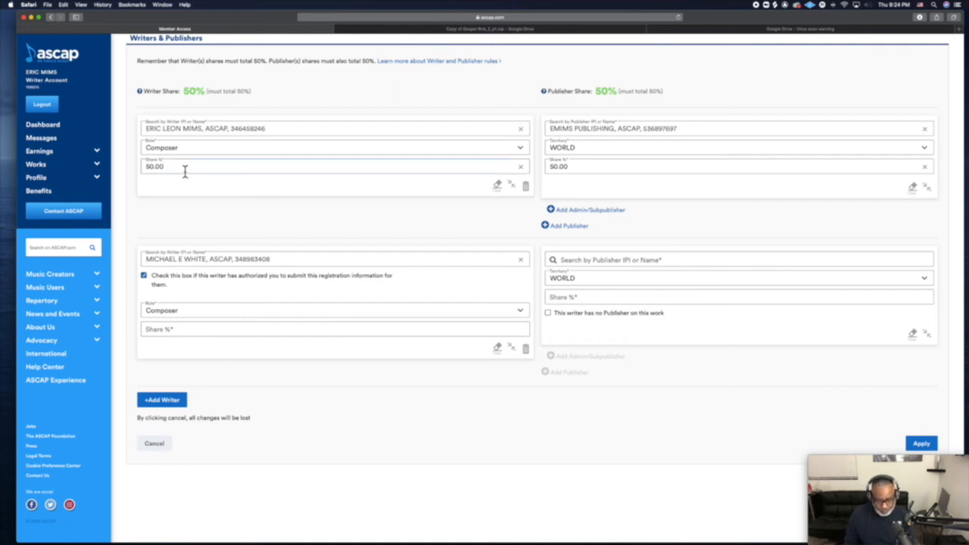
Change the first writer's share from 50 to 12.5 and give the second writer 12.5.
key(BackSpace)
key(BackSpace)
key(BackSpace)
key(BackSpace)
key(BackSpace)
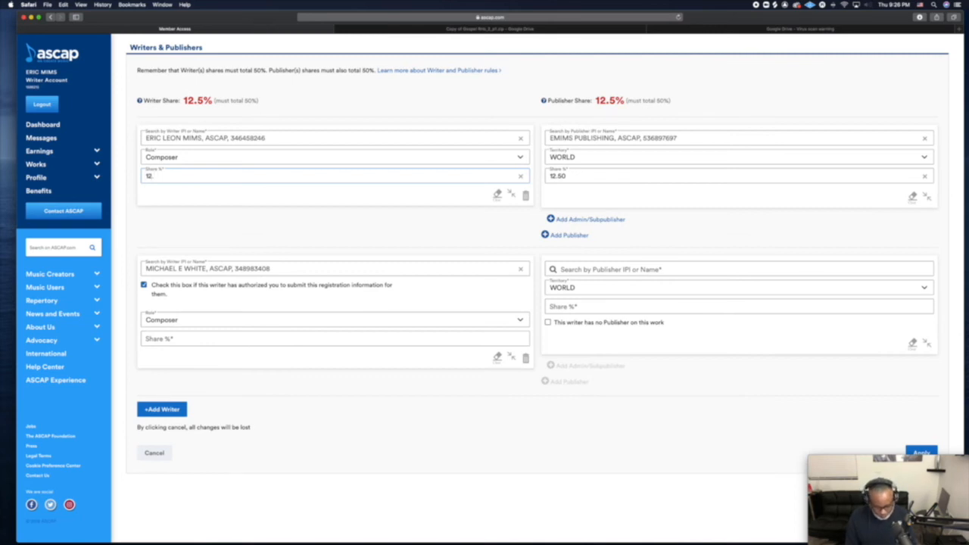
text(5)
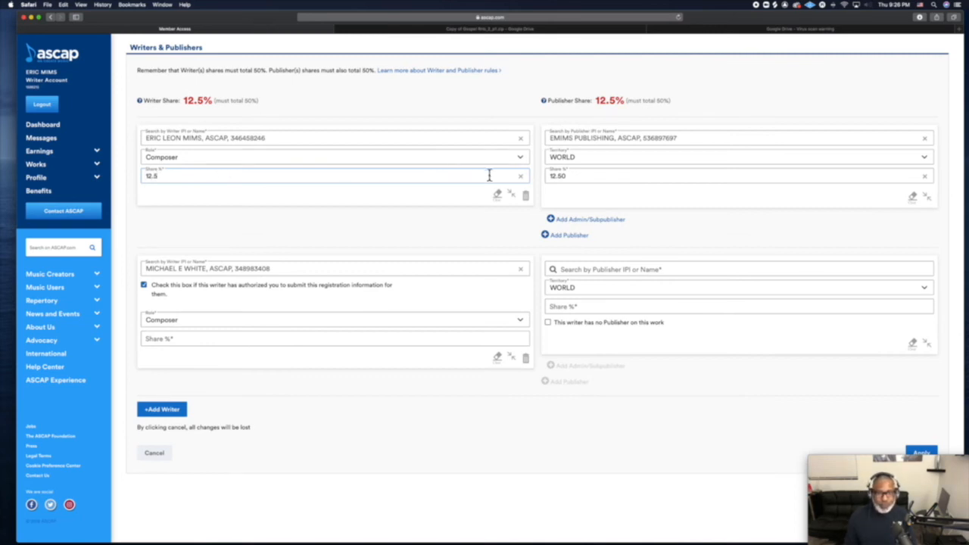
click(218, 342)
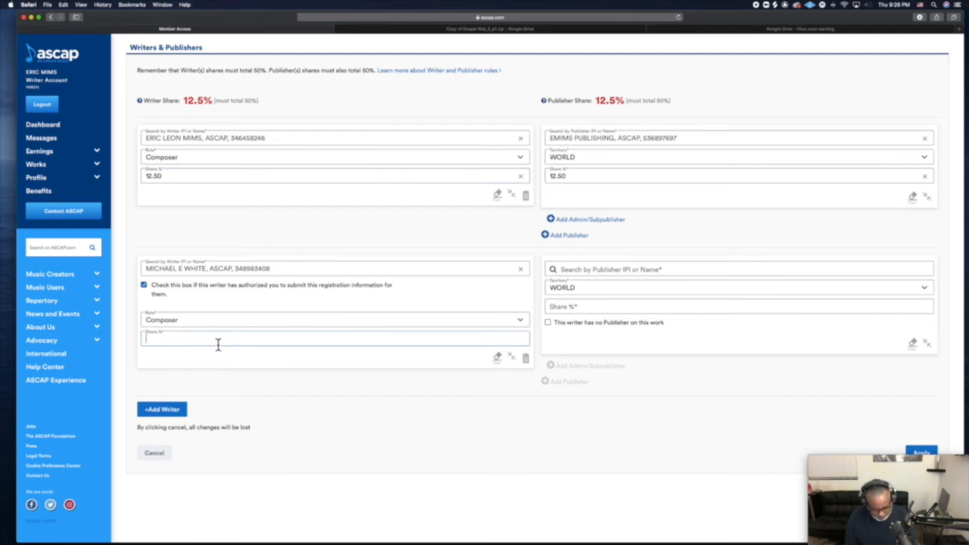
text(12.5)
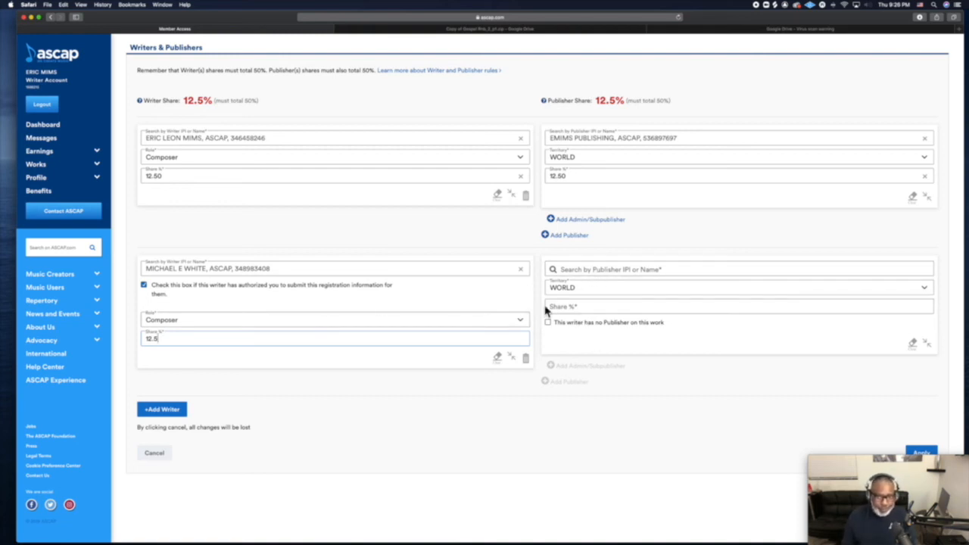
click(610, 272)
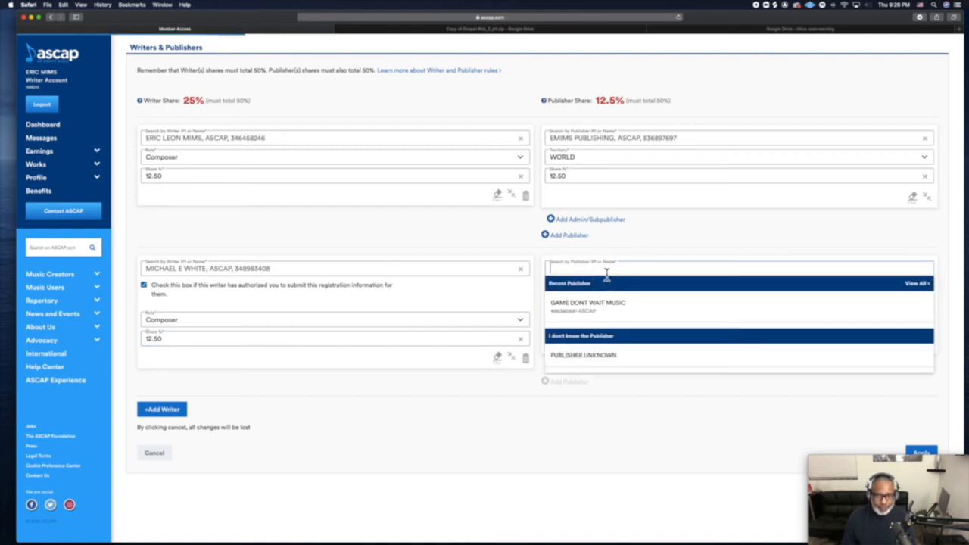
Assign PUBLISHER UNKNOWN to the second writer with a 12.5% share.
click(594, 360)
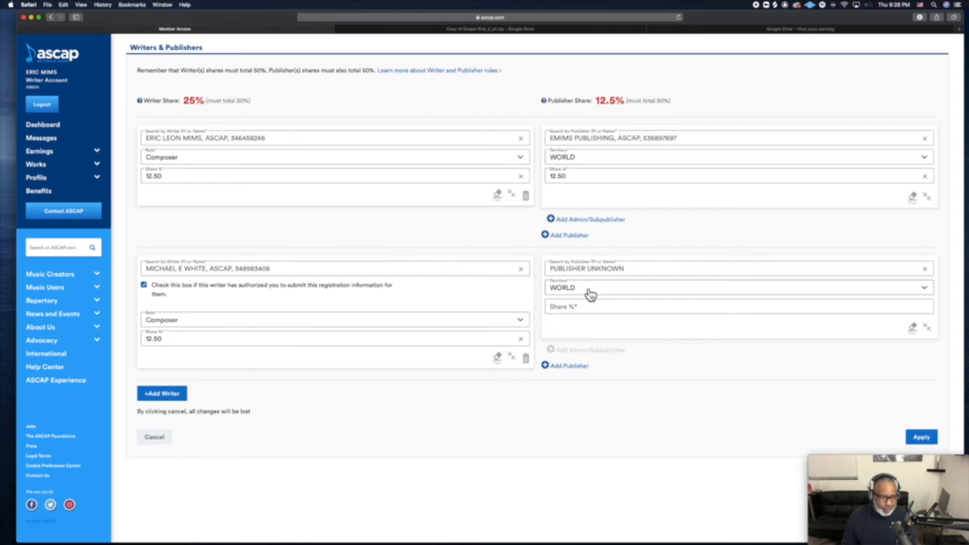
click(595, 311)
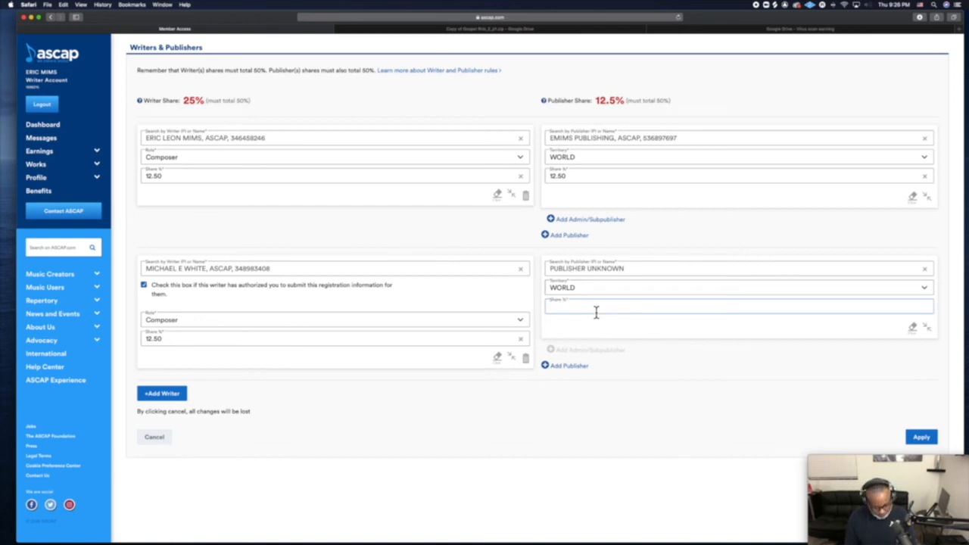
text(12.5)
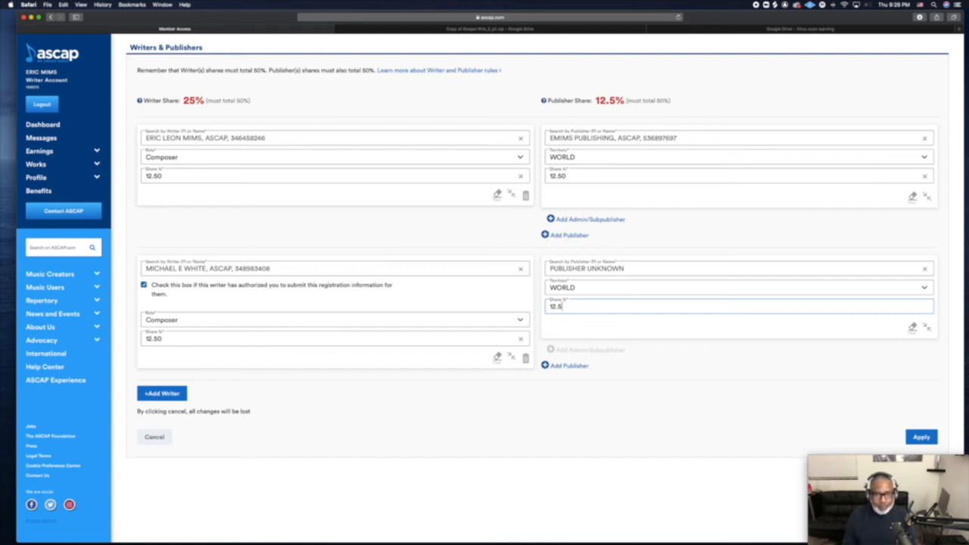
click(563, 427)
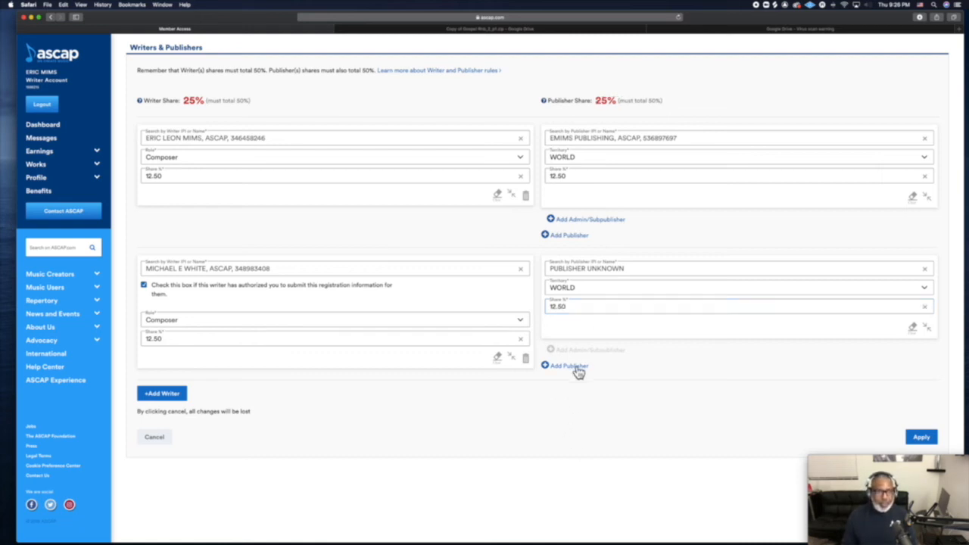
scroll(578, 371, down, 1)
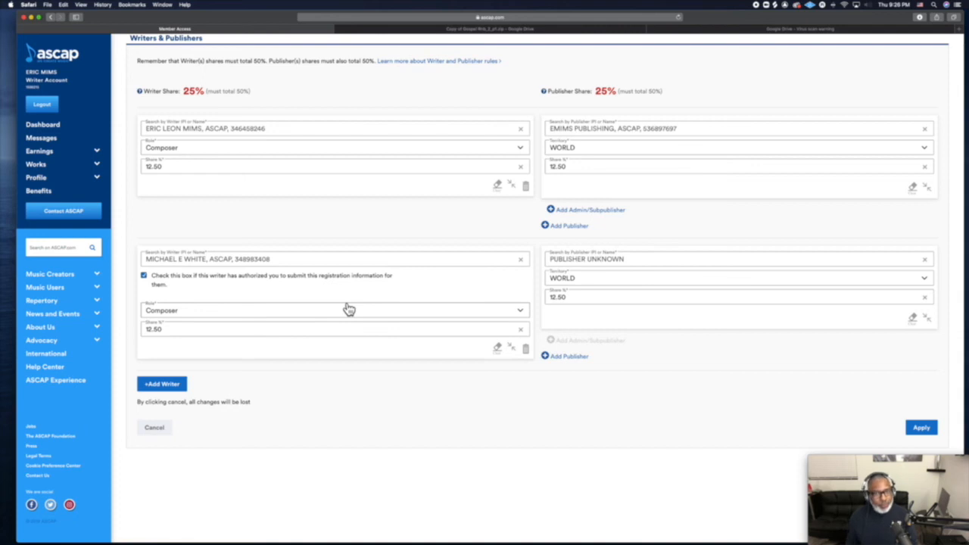
Add a third writer row and select the matching BMI writer found by name.
click(159, 385)
click(235, 394)
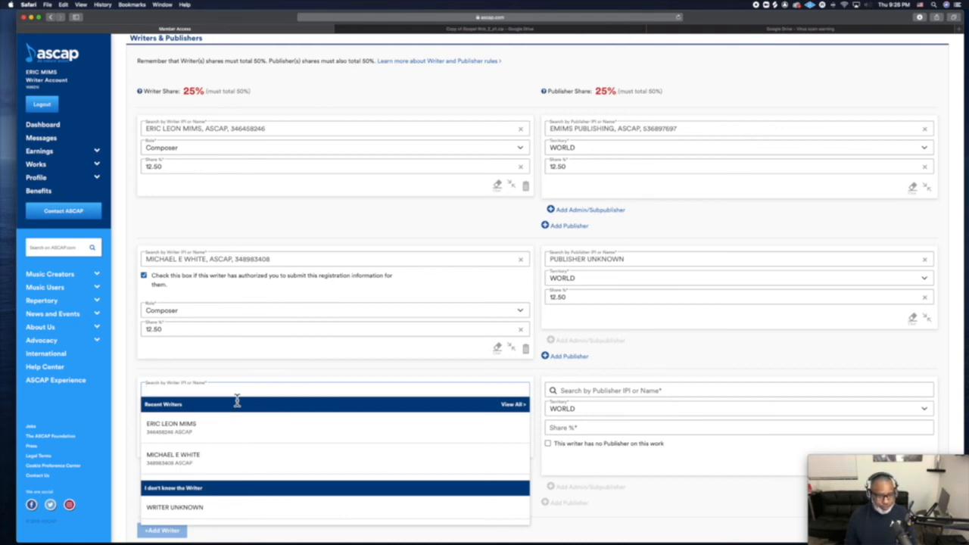
text(frank)
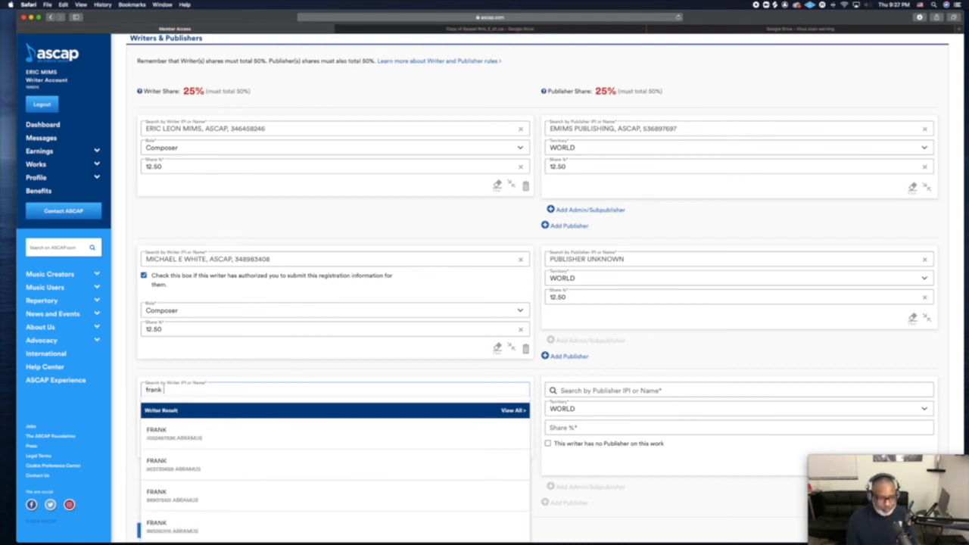
text( ocean)
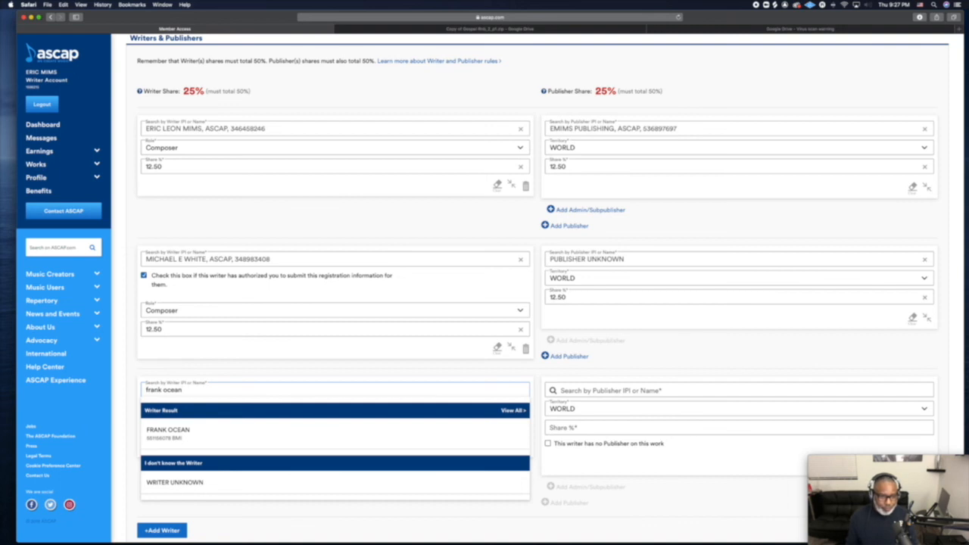
click(242, 430)
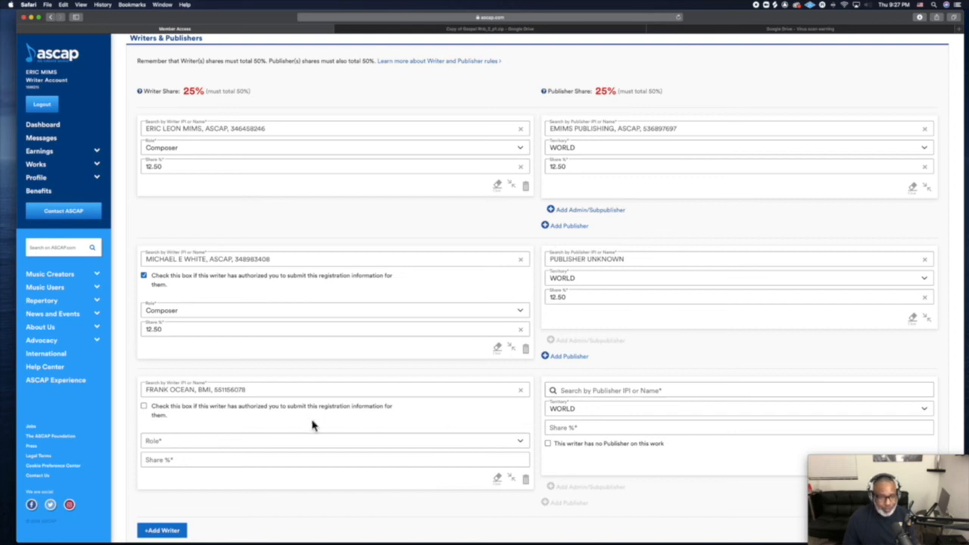
Mark the third writer as authorized, with role Author and a 25% share.
click(144, 407)
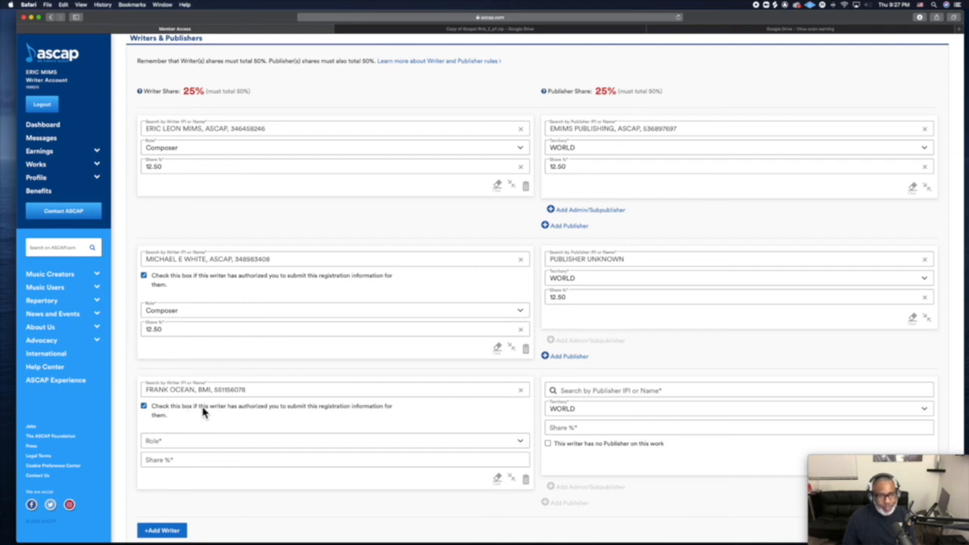
click(185, 440)
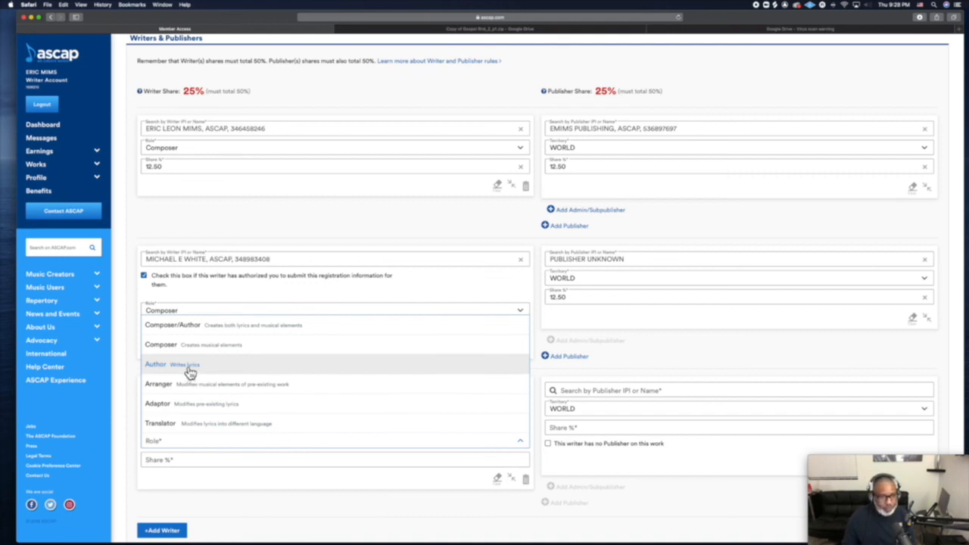
click(189, 371)
click(194, 460)
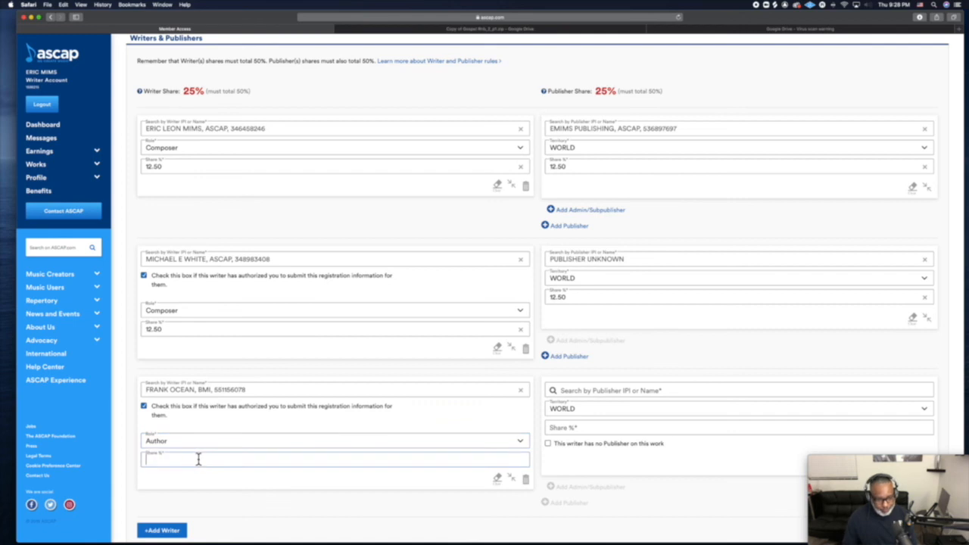
text(25)
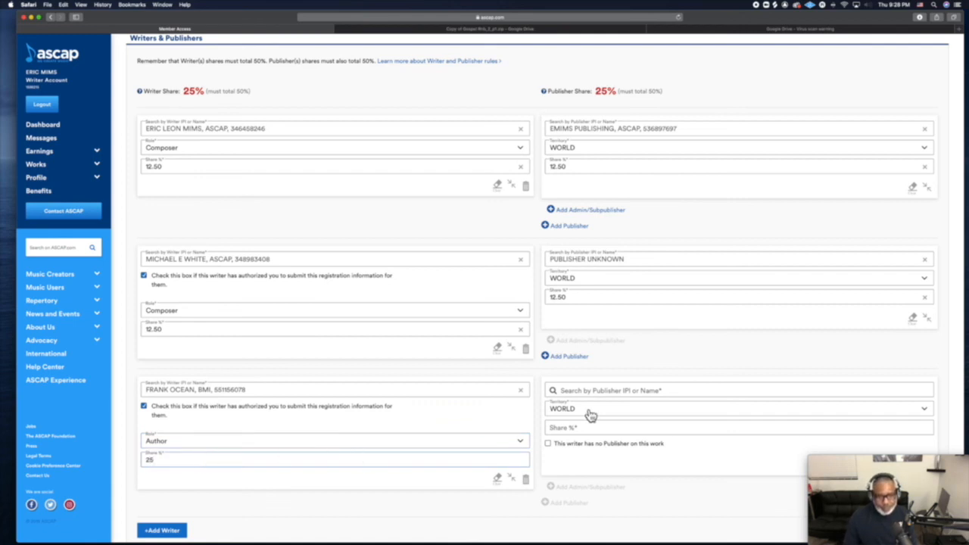
Assign PUBLISHER UNKNOWN to the third writer with a 25% share.
click(603, 390)
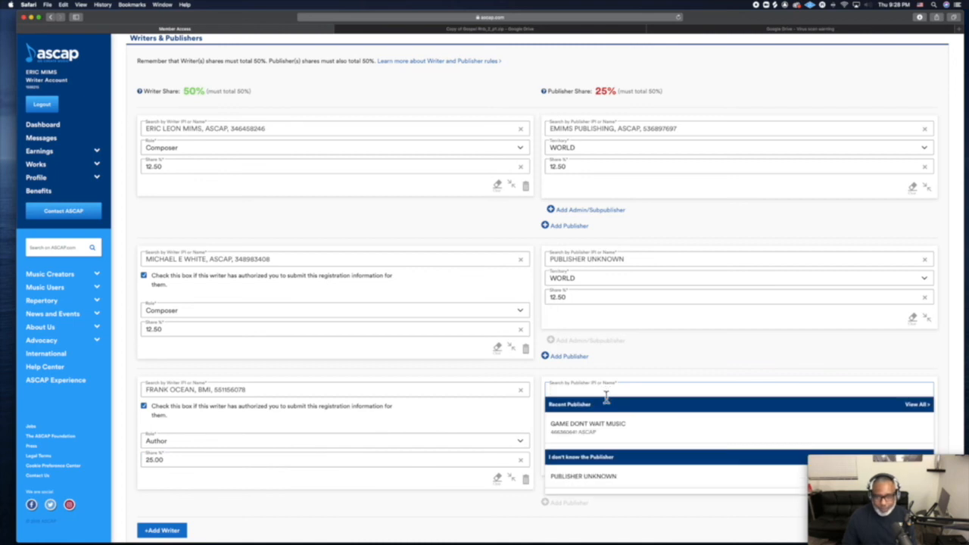
click(611, 478)
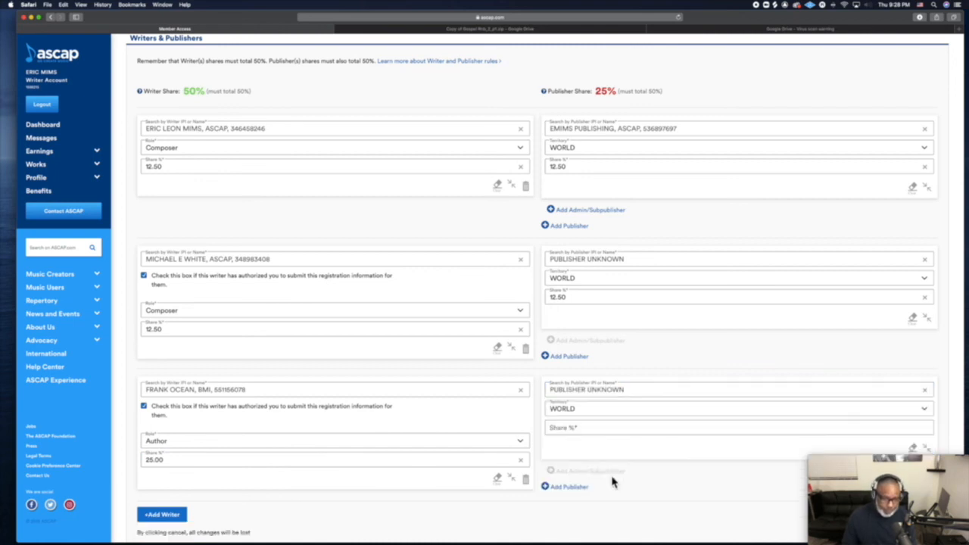
click(596, 428)
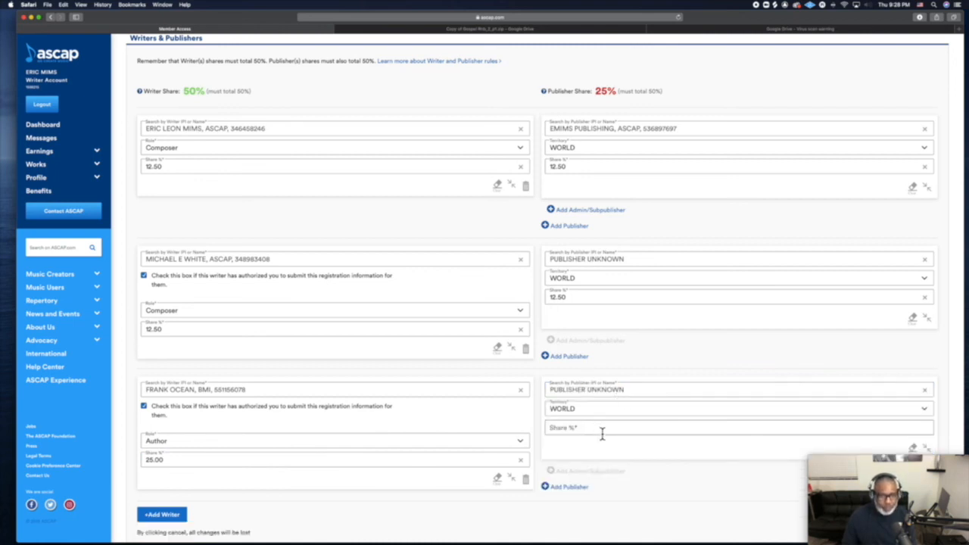
text(25)
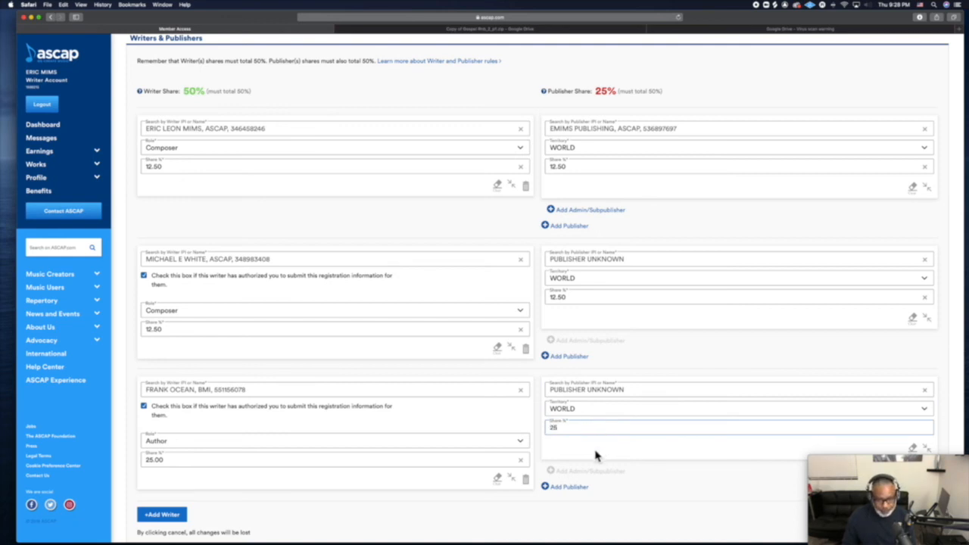
key(BackSpace)
key(BackSpace)
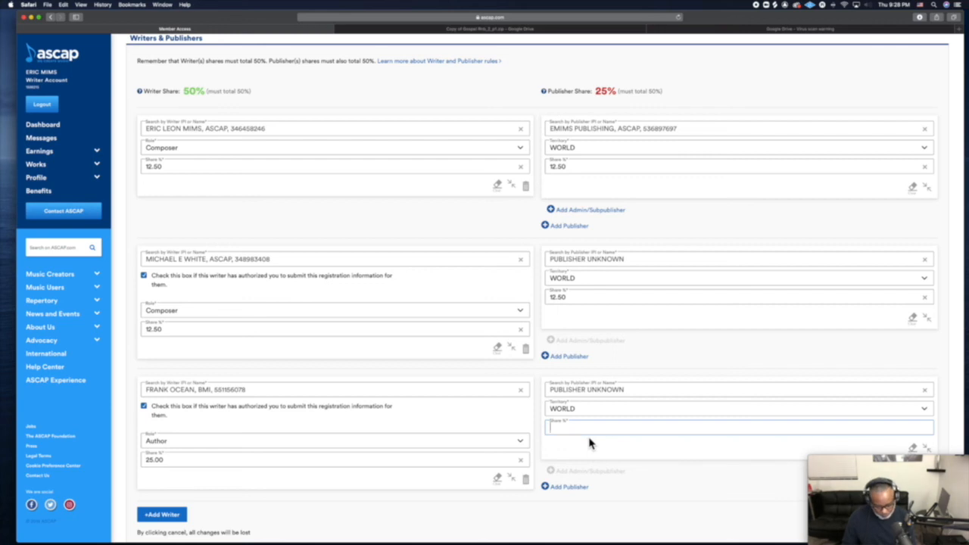
text(25)
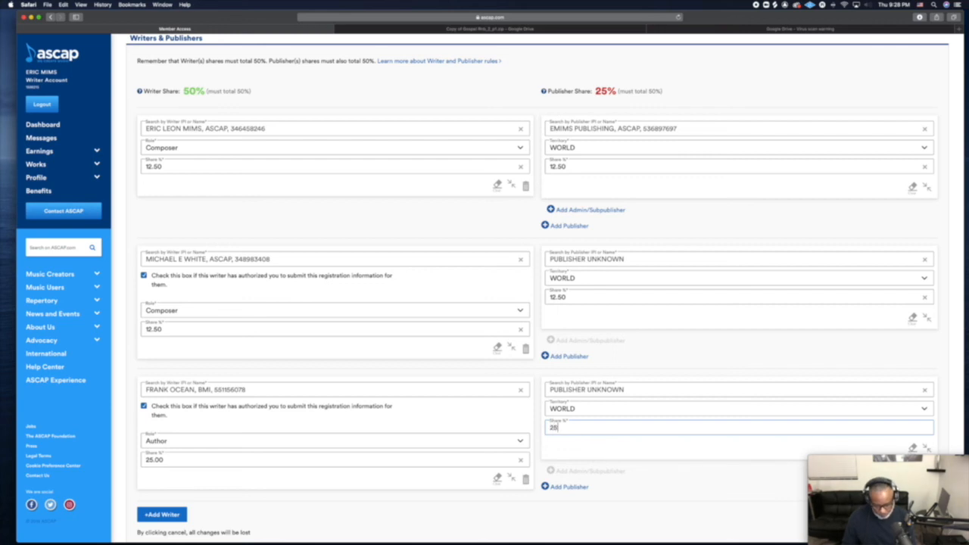
click(616, 398)
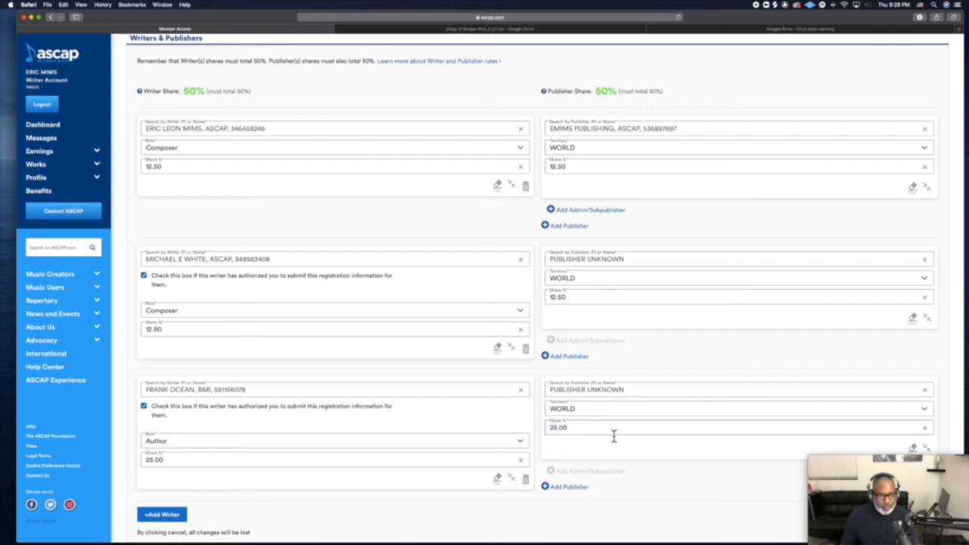
Apply the Writers & Publishers section with writer and publisher shares both at 50%.
scroll(613, 434, up, 1)
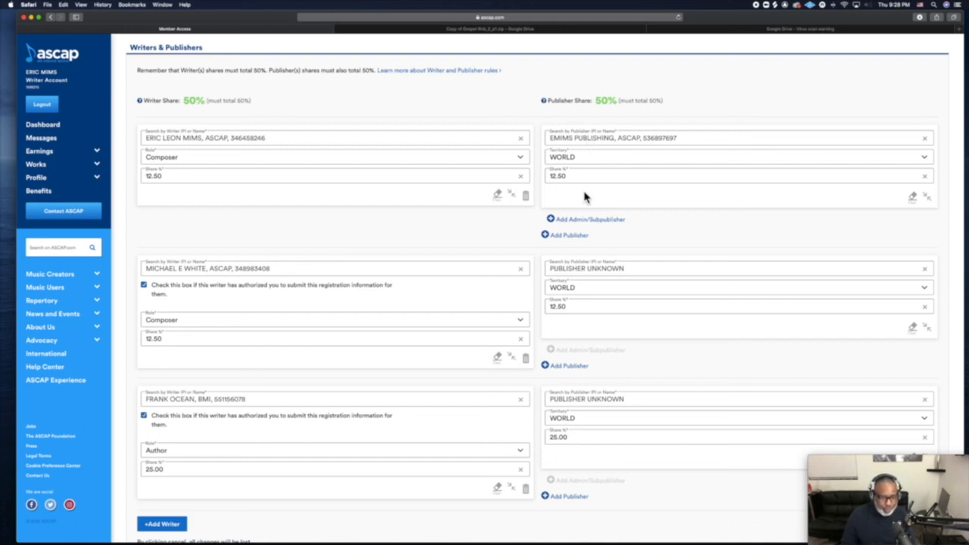
scroll(584, 197, down, 2)
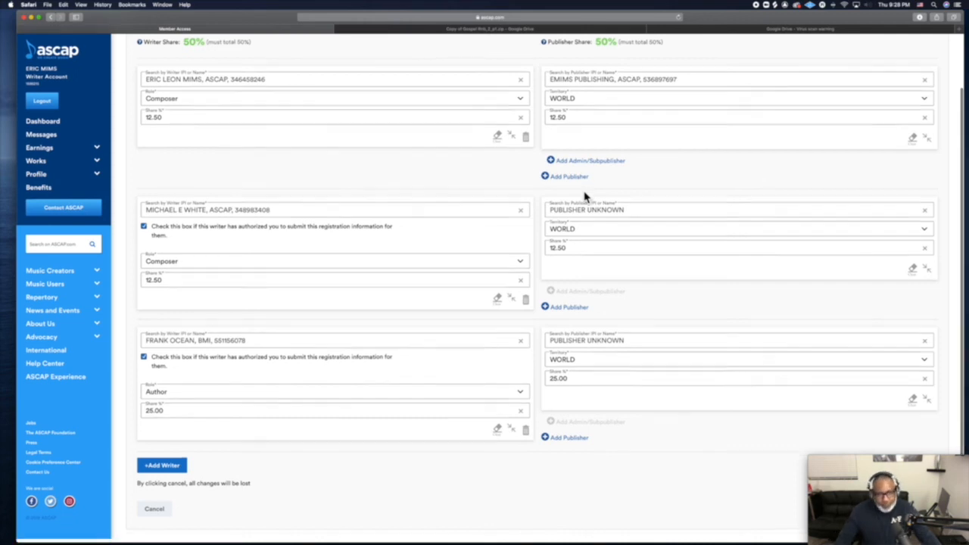
scroll(584, 200, up, 2)
scroll(583, 201, down, 2)
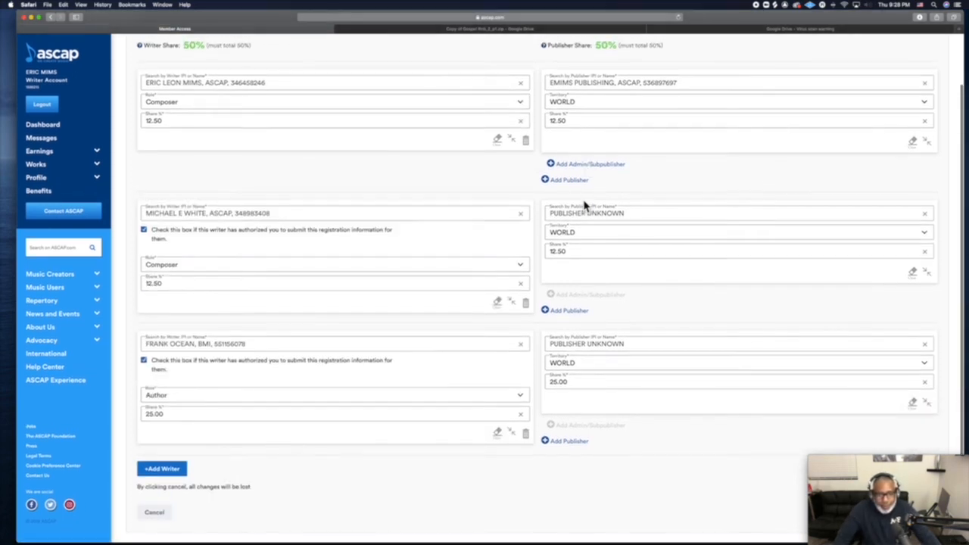
scroll(584, 204, up, 2)
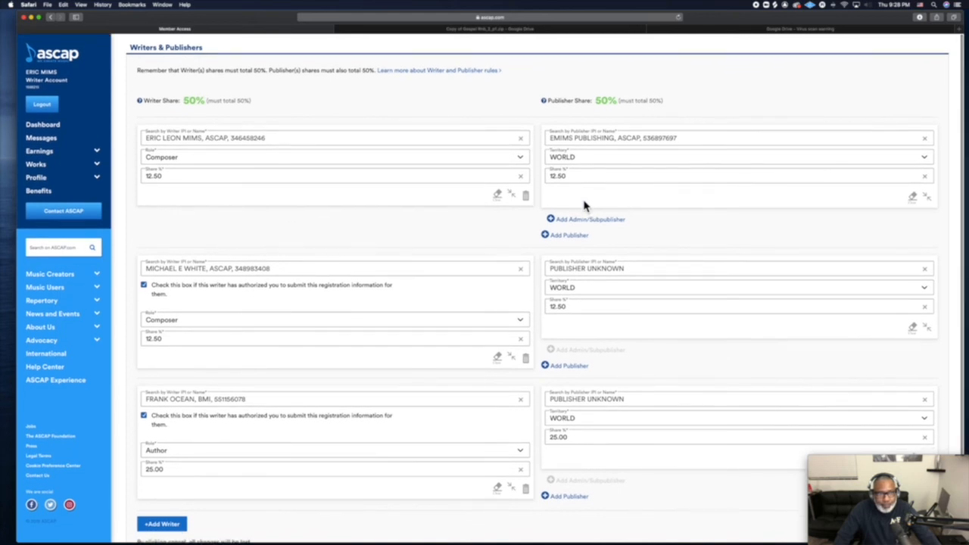
scroll(584, 204, down, 2)
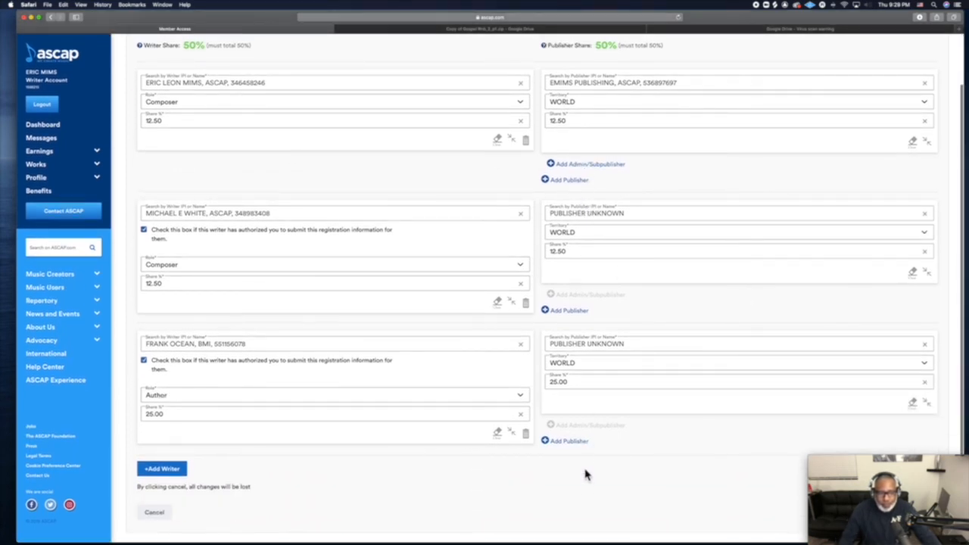
drag(875, 458, 776, 443)
click(926, 514)
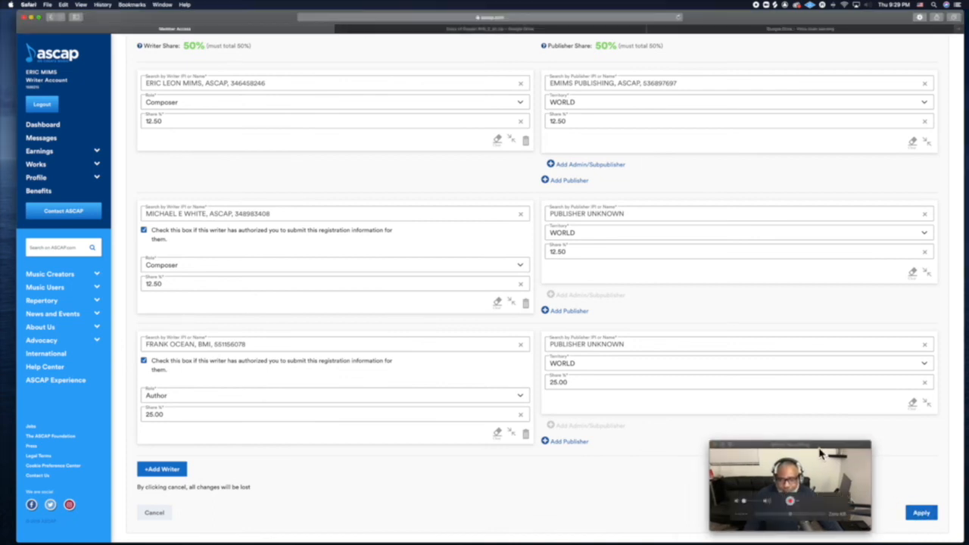
scroll(694, 410, down, 1)
click(917, 512)
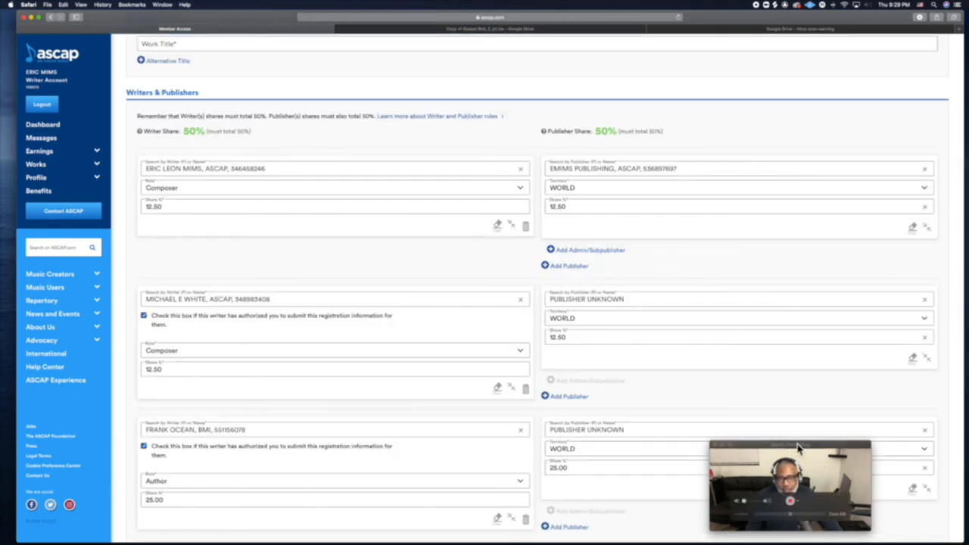
Collapse the 'Has this work been recorded?' section and return to the form's top.
drag(799, 445, 862, 456)
scroll(636, 412, down, 10)
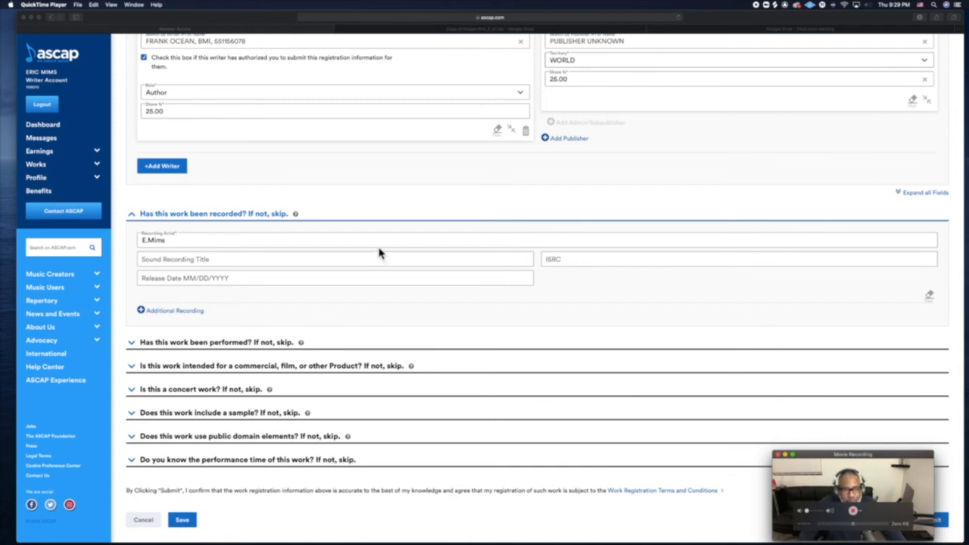
click(132, 218)
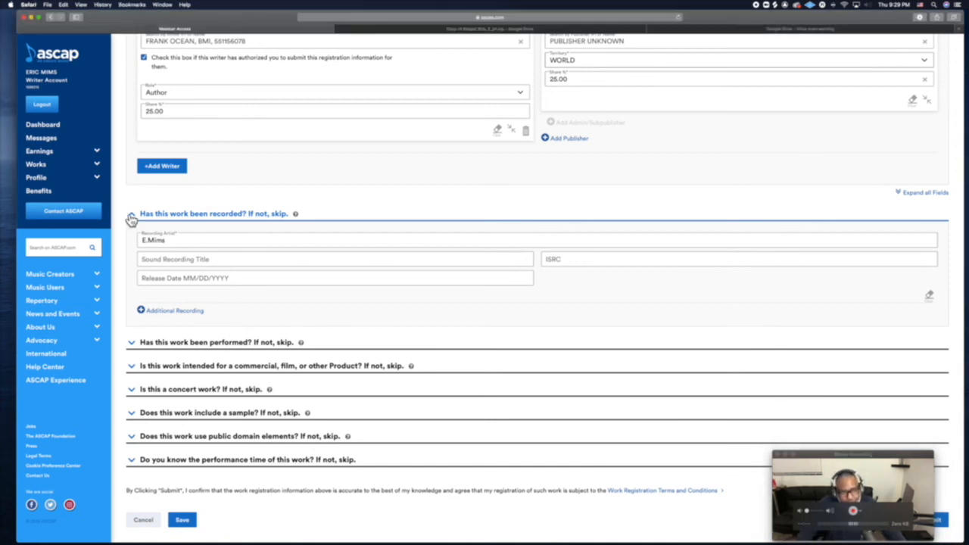
click(132, 218)
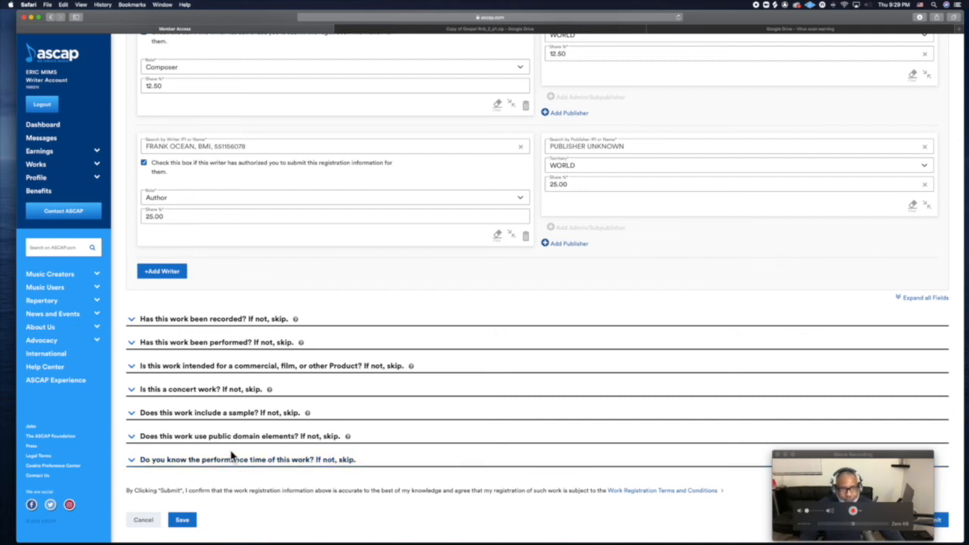
scroll(237, 421, up, 5)
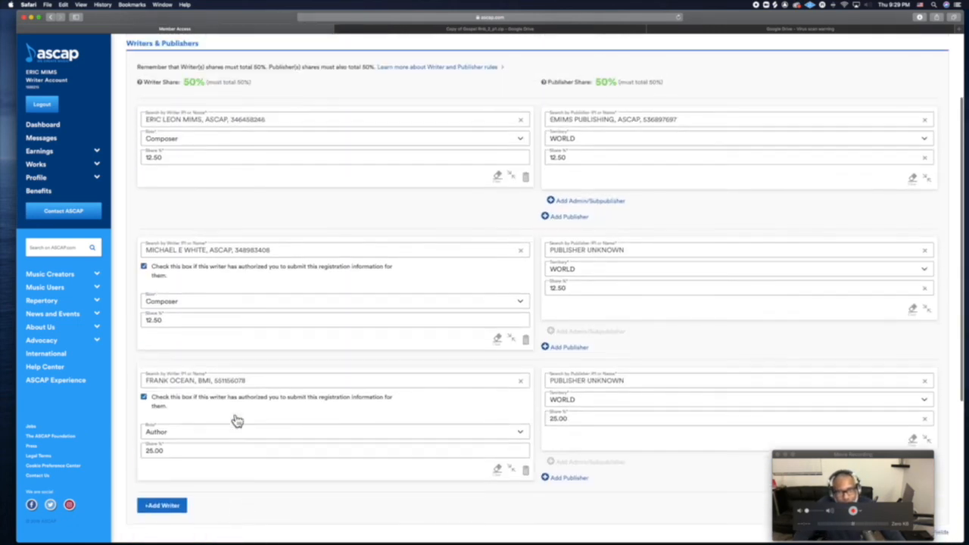
scroll(237, 420, up, 2)
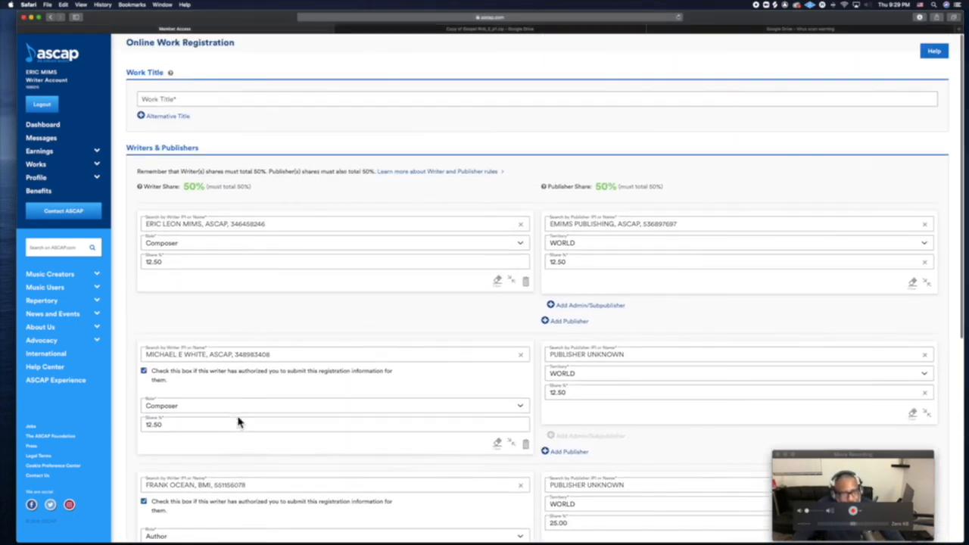